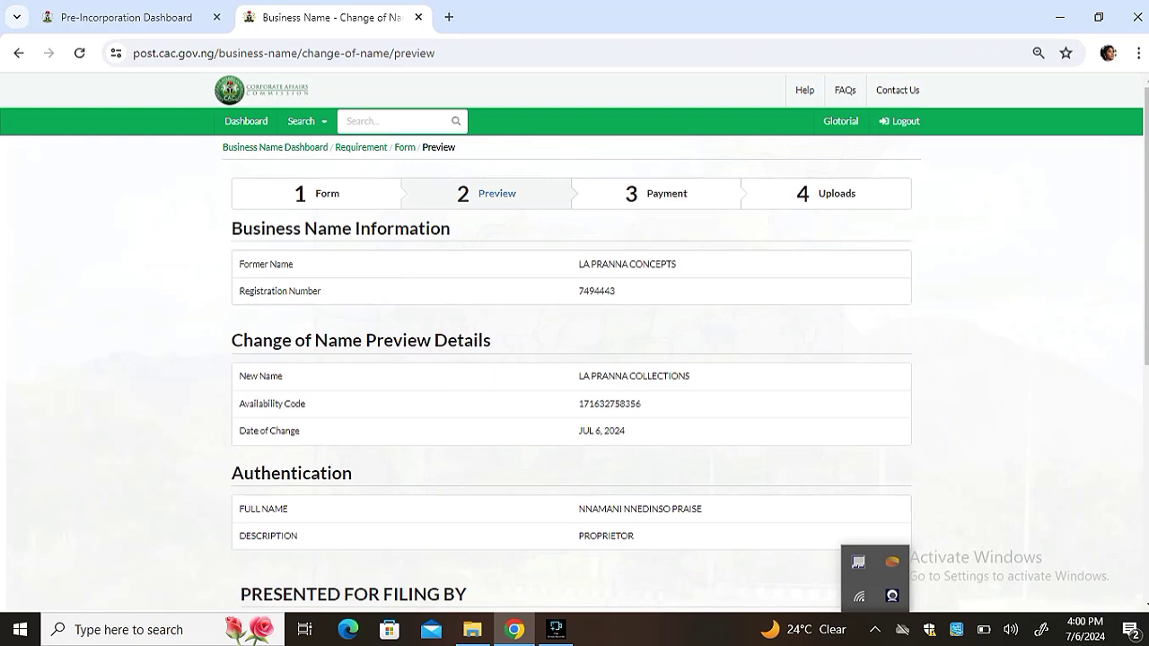
- Review the business name change preview, from the name information to the filing details, and reload the page
scroll(575, 341, "down", 3)
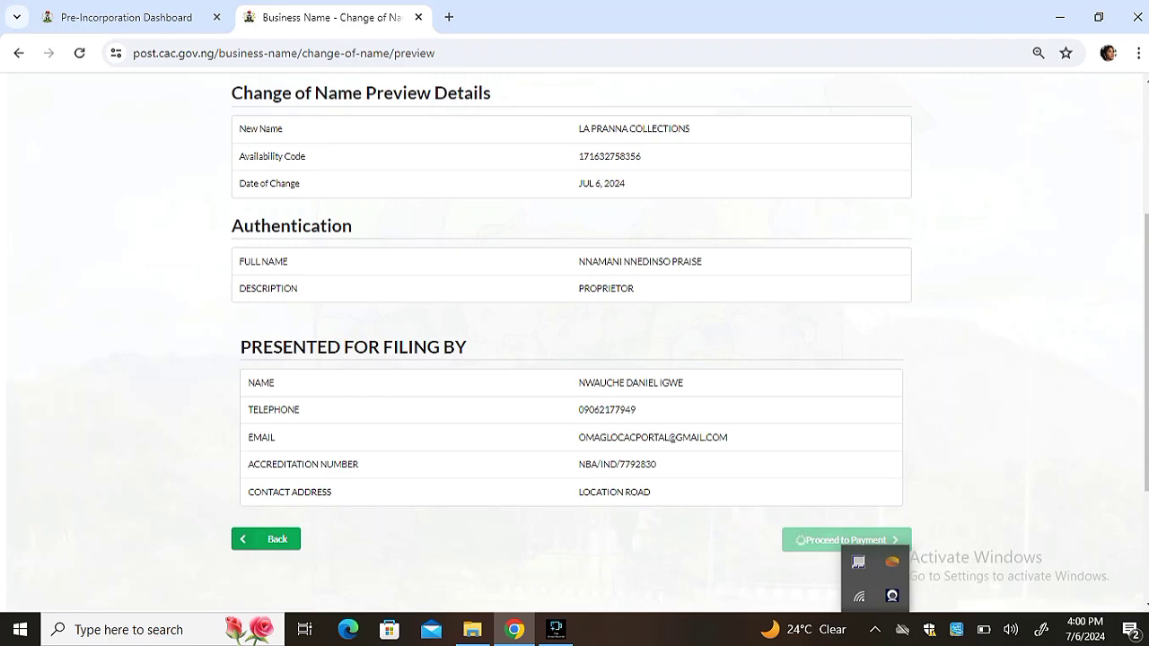
scroll(575, 341, "up", 3)
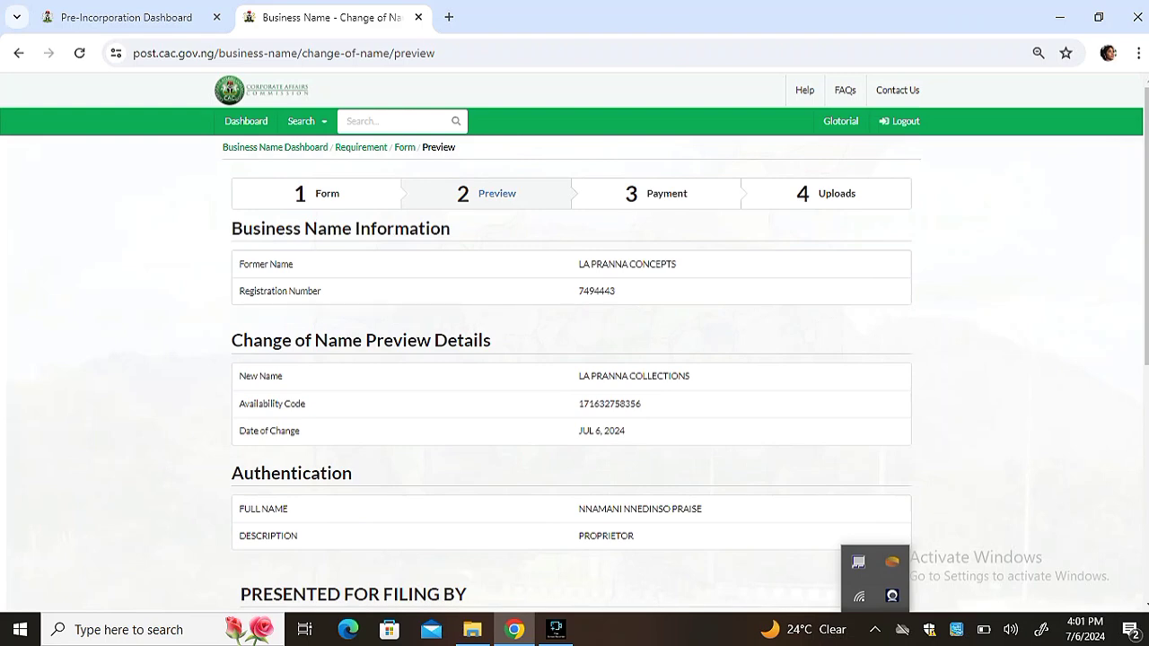
key("F5")
scroll(574, 341, "down", 5)
- Open the approval note for the reserved name BELSTEMMA-TONYTELLA ENTERPRISES and compare it with the change-of-name preview
left_click(852, 333)
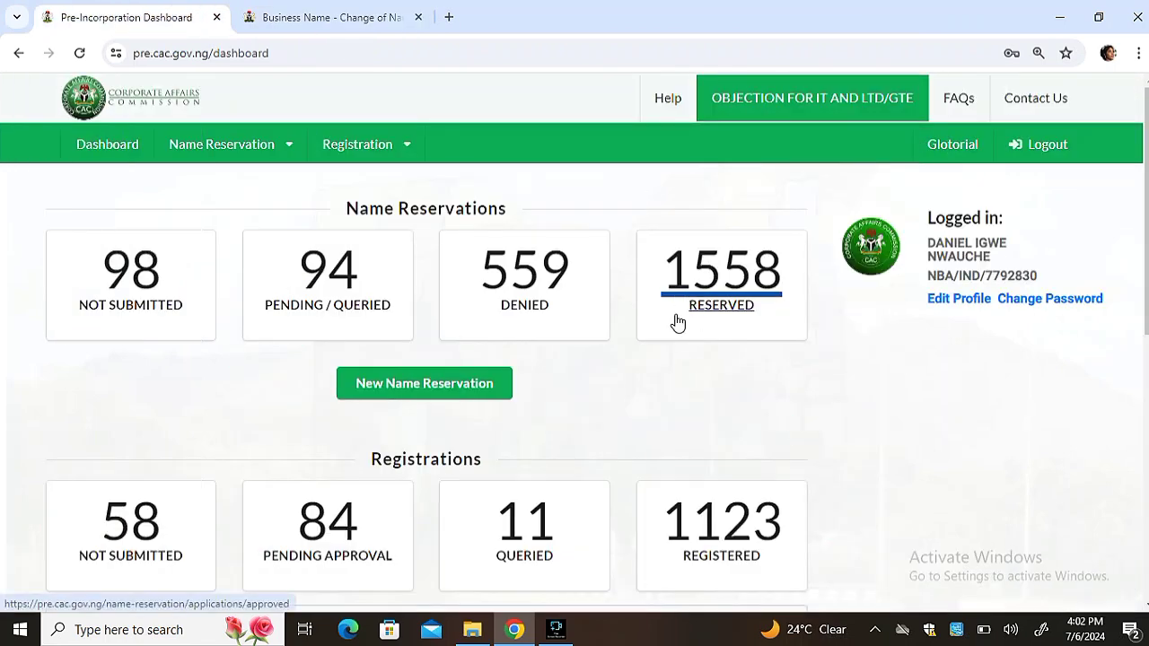
left_click(722, 310)
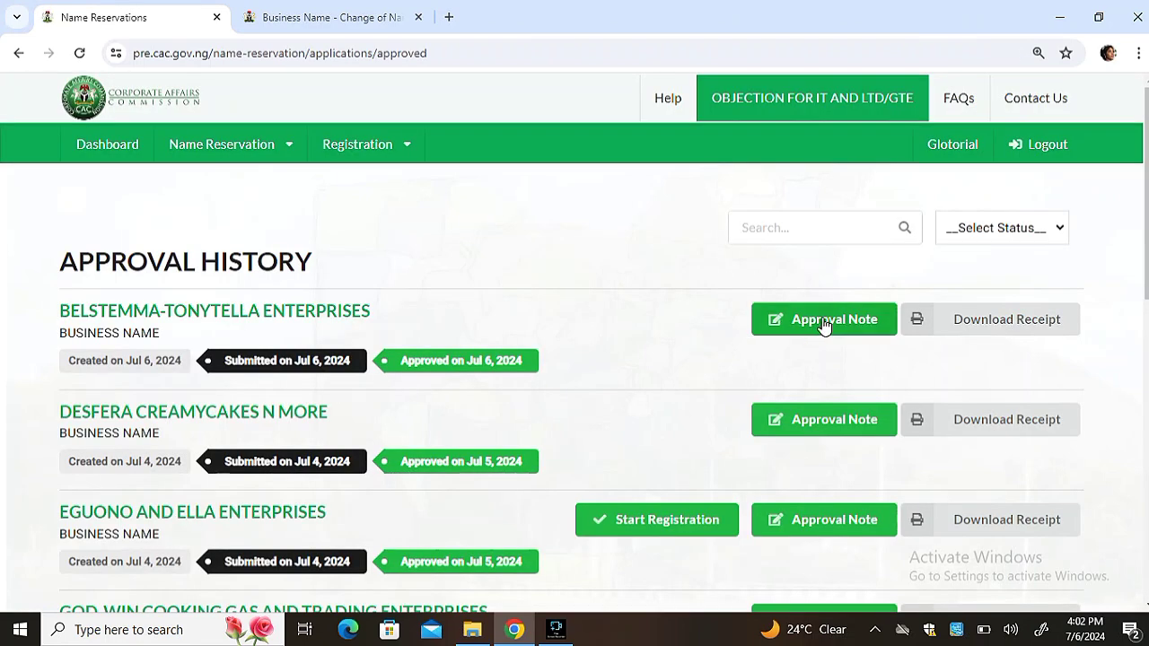
left_click(816, 323)
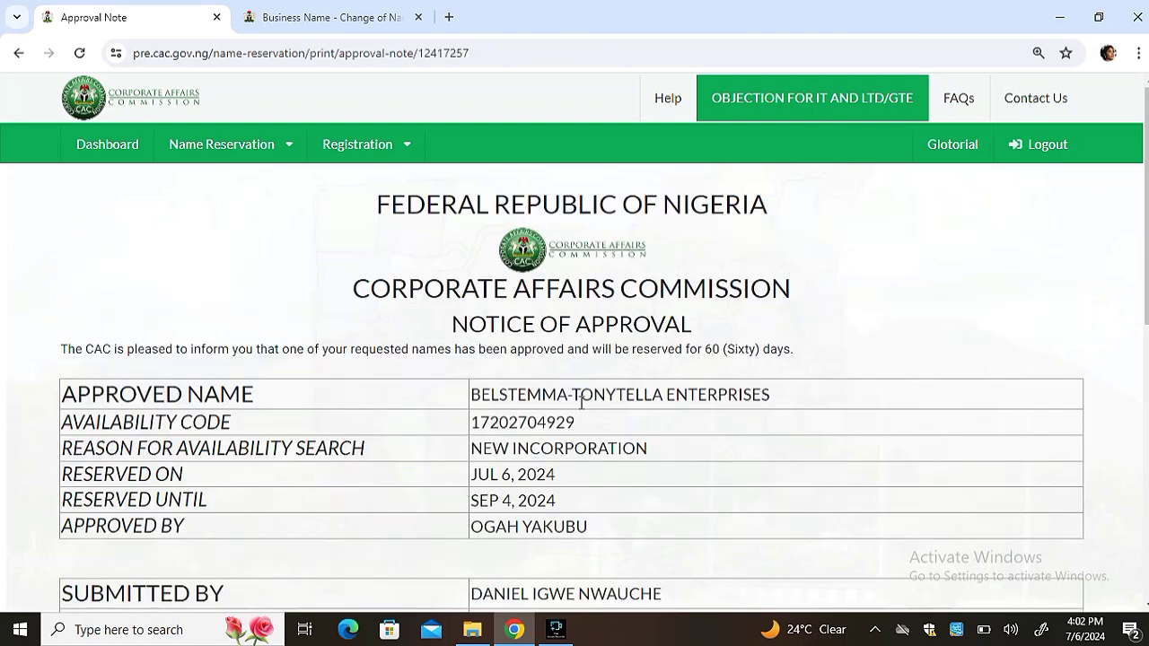
left_click(298, 20)
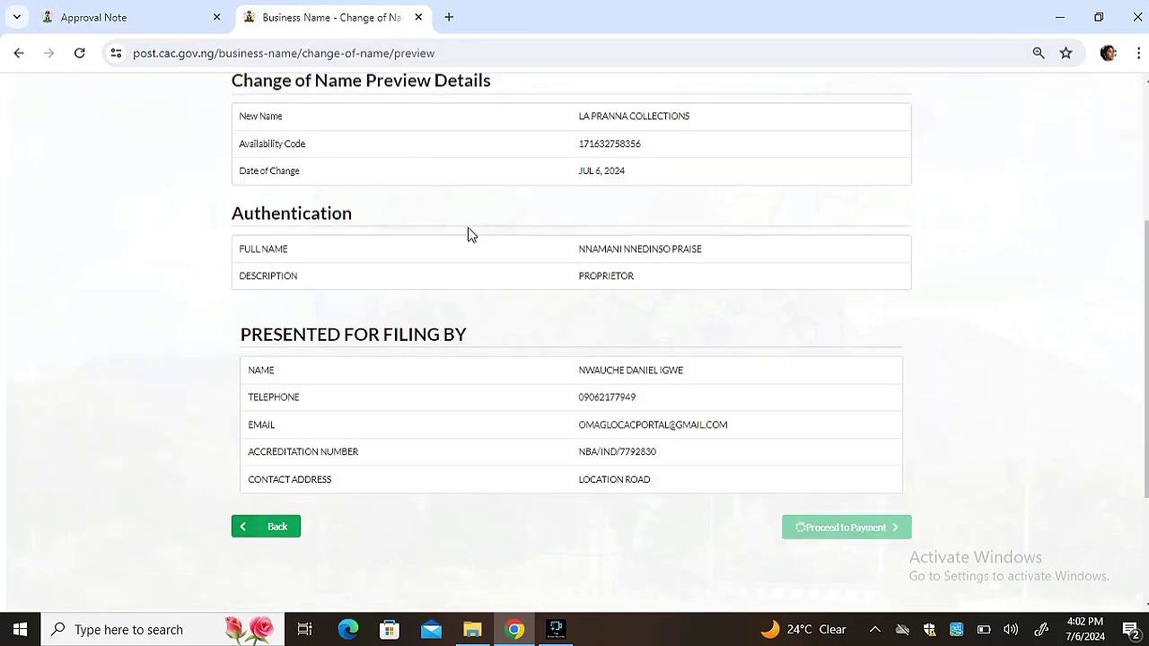
left_click(163, 21)
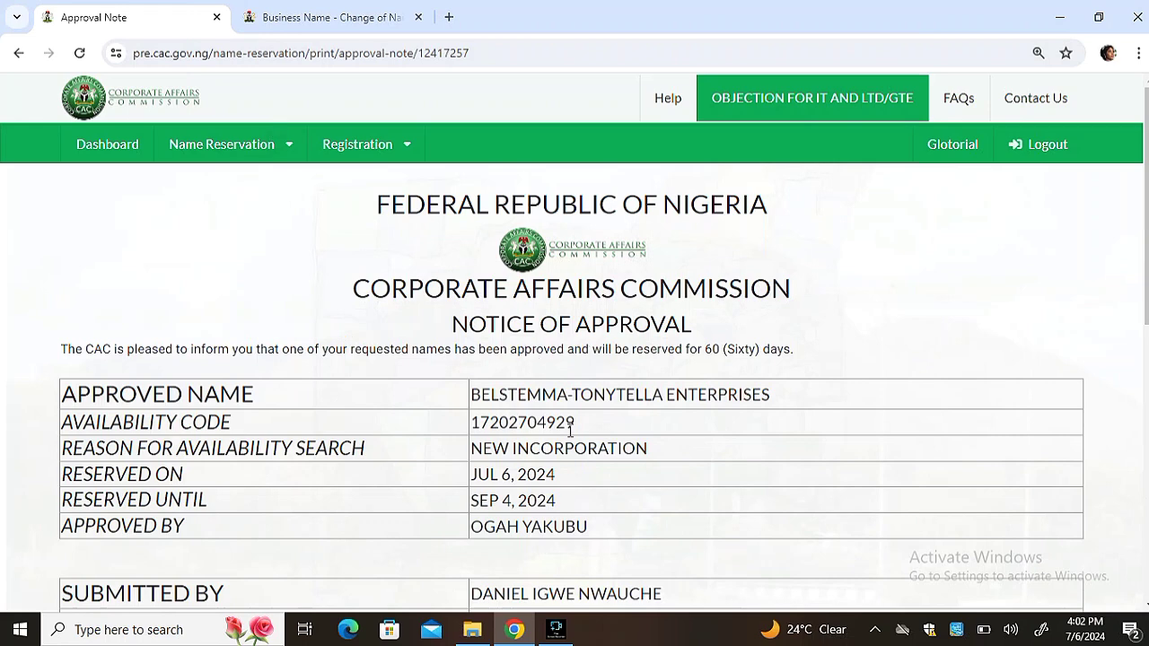
- Start a new name reservation with classification BUSINESS NAME and specific type BUSINESS NAME - SOLE PROPRIETOR
left_click(126, 149)
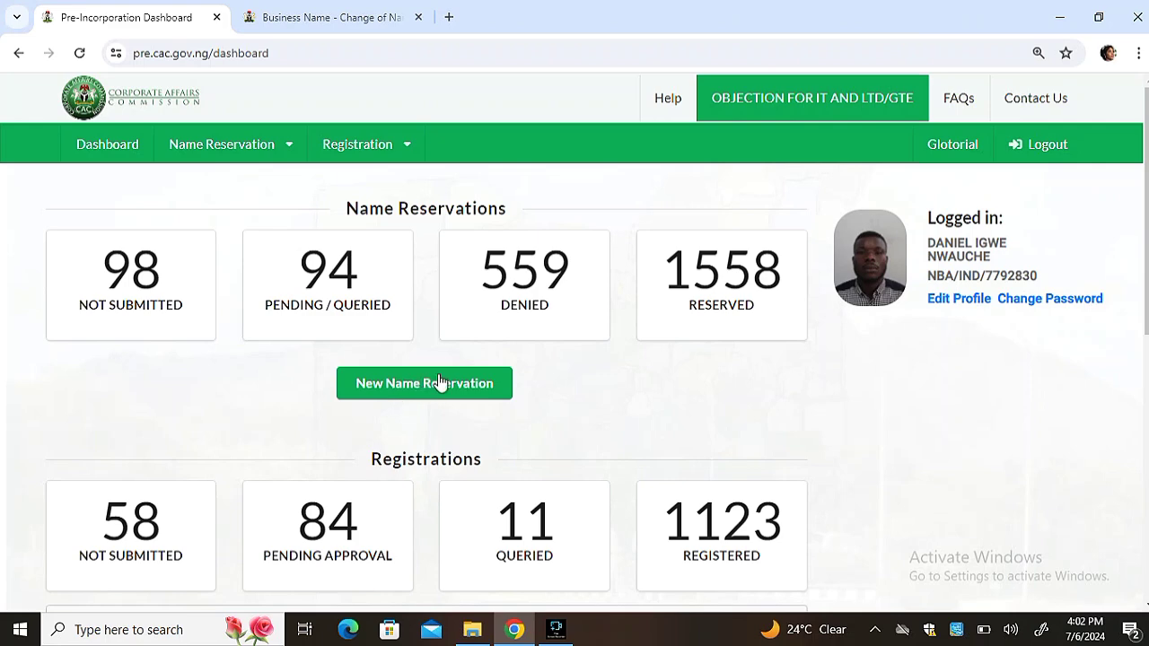
left_click(387, 383)
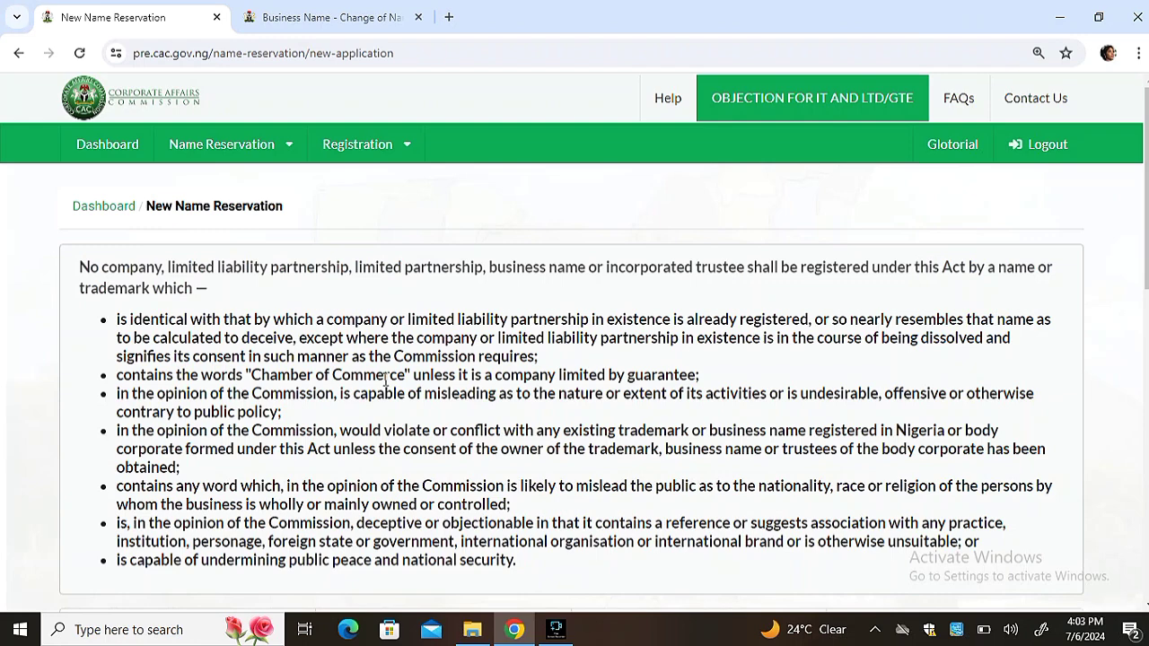
scroll(386, 381, "down", 5)
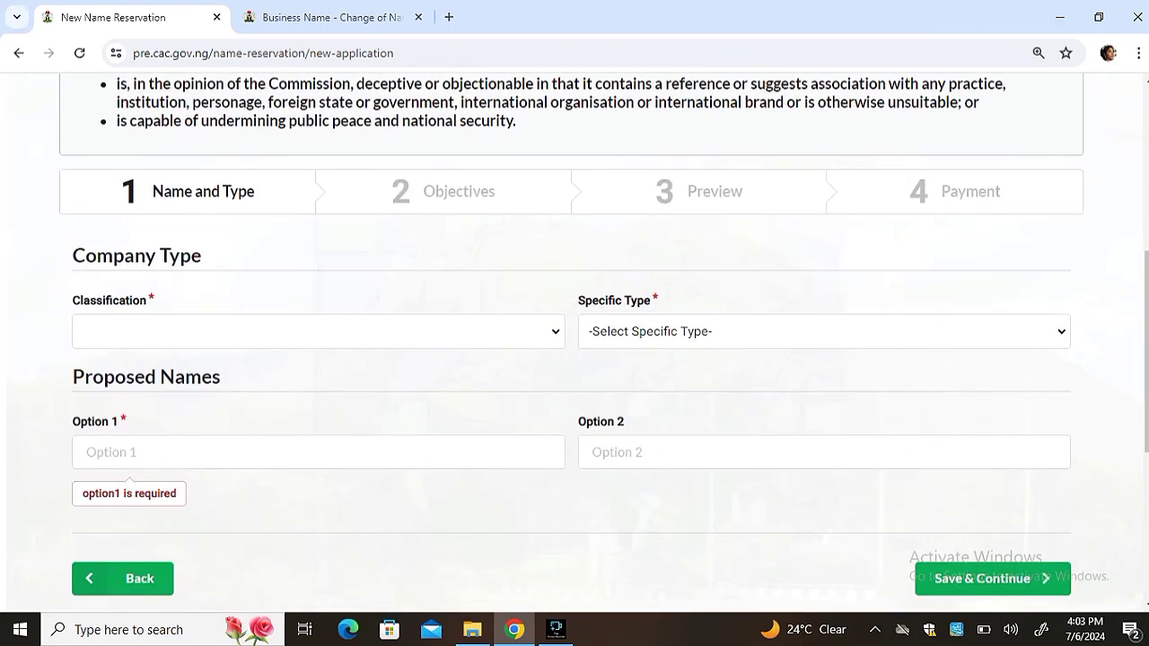
left_click(497, 332)
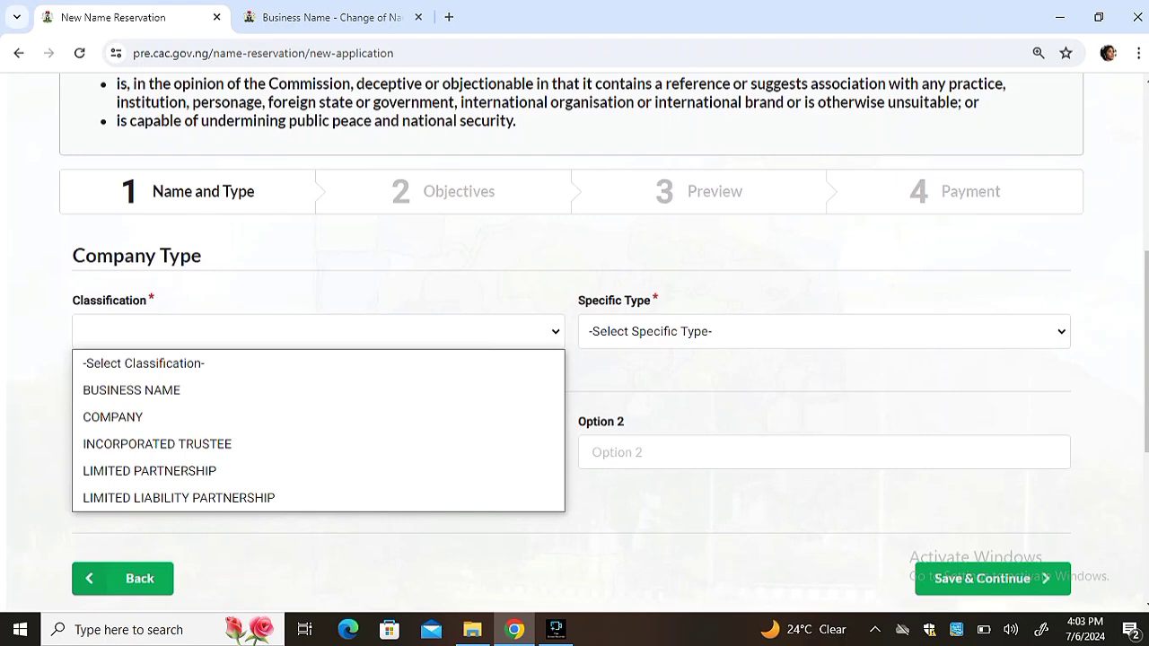
left_click(131, 390)
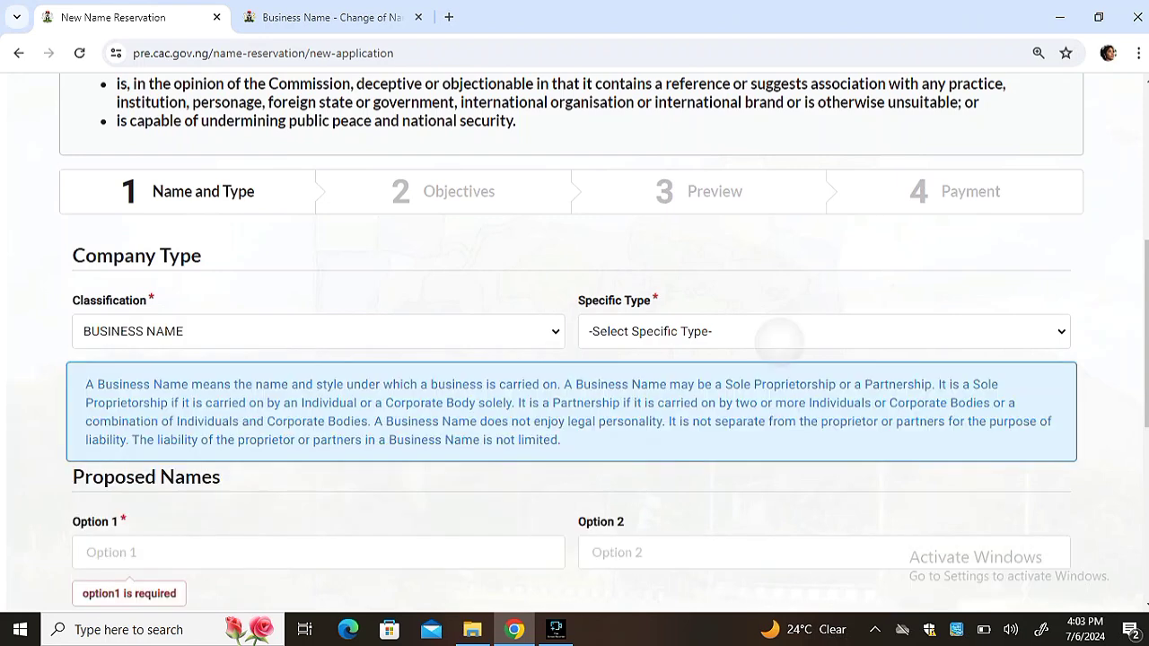
left_click(763, 332)
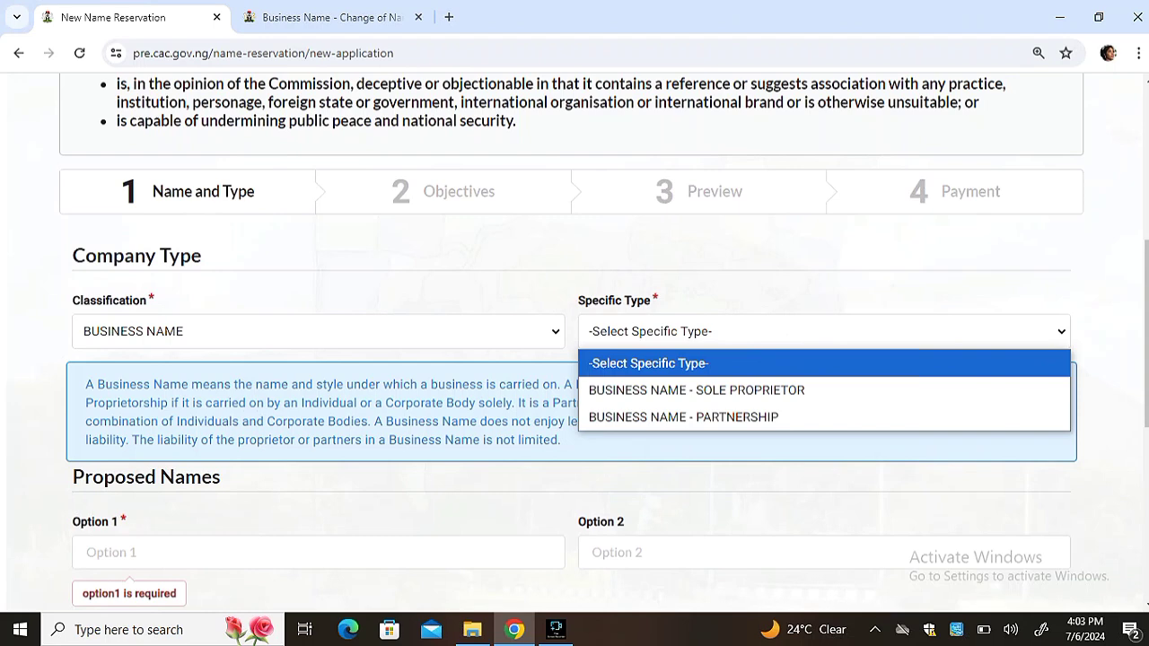
left_click(697, 390)
scroll(575, 359, "down", 2)
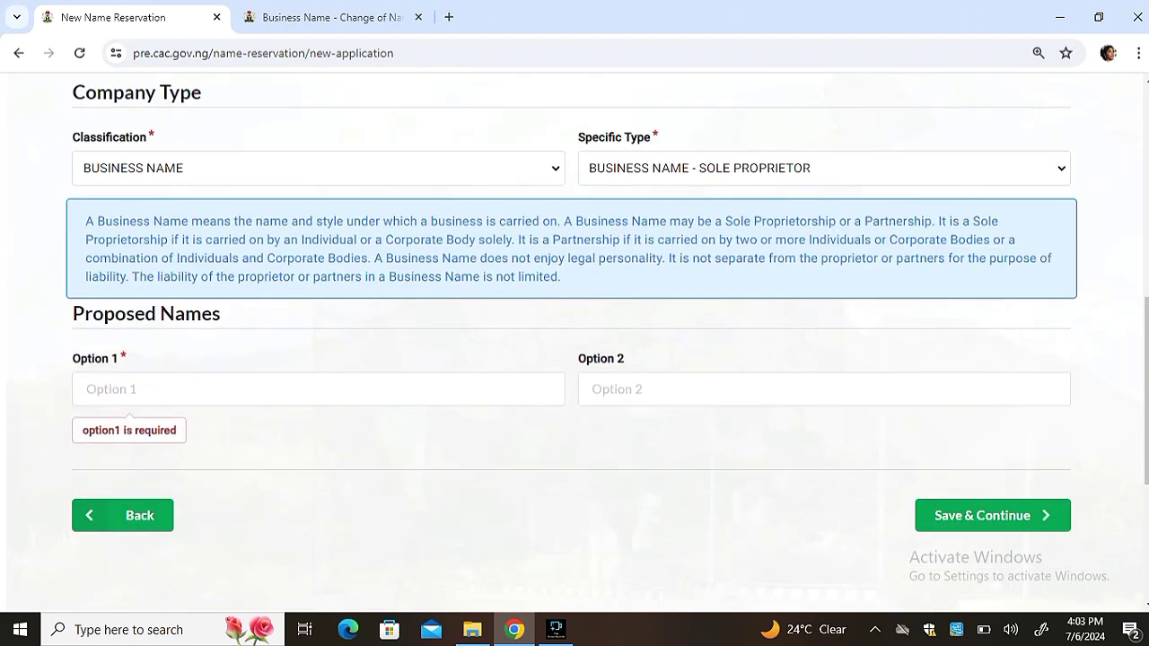
- Enter LA PRANNA COLLECTIONS as the first proposed name and try to save and continue the reservation
left_click(210, 396)
type("LA")
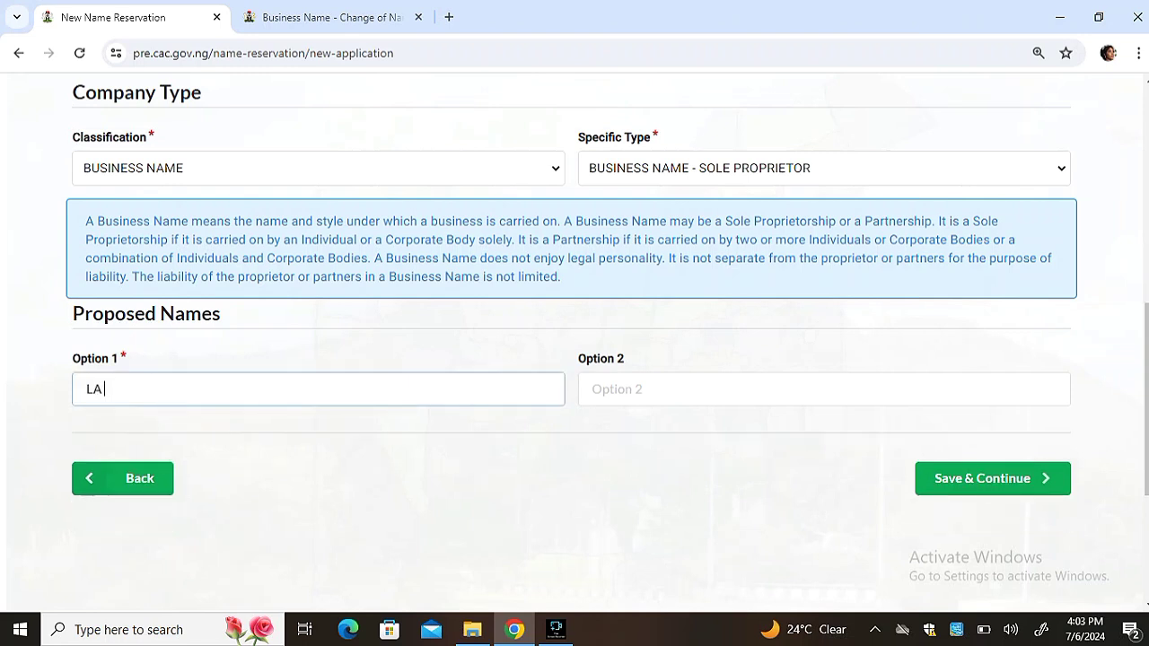
type(" PRANNA COLLEC")
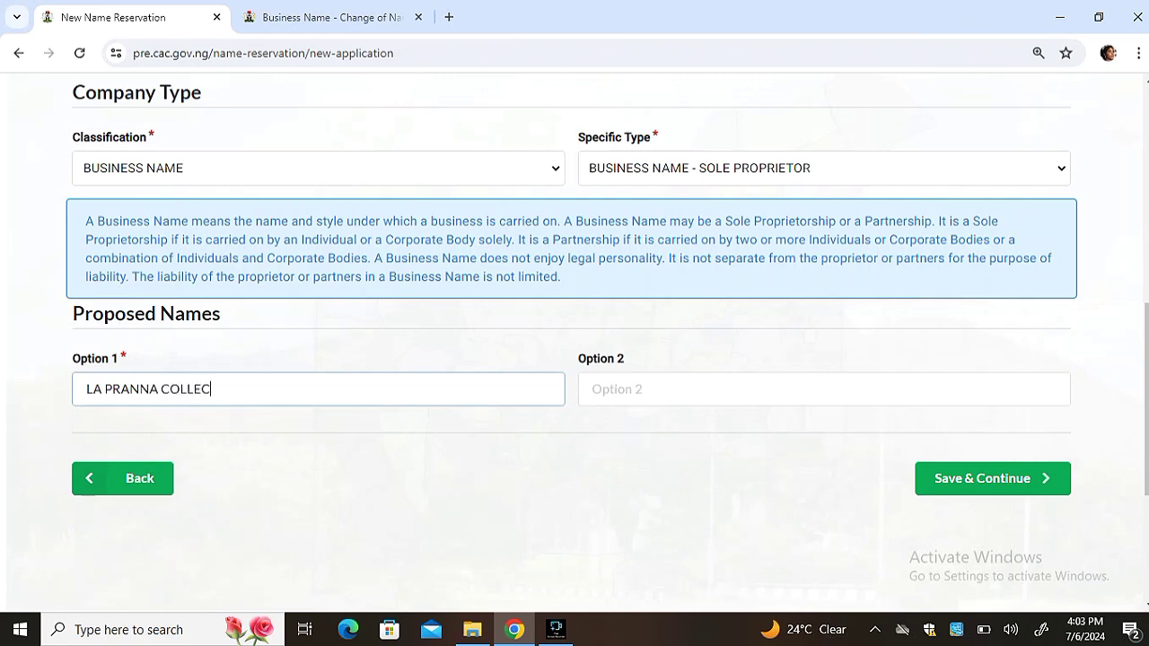
type("TIONS")
left_click(1010, 494)
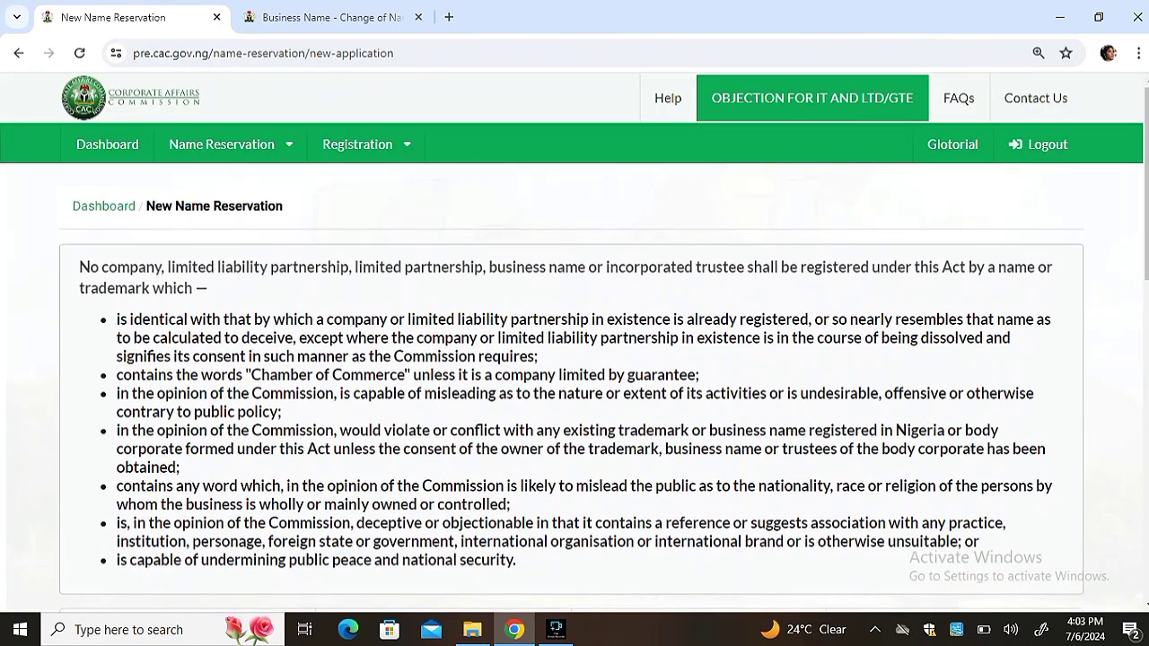
- Continue the unsubmitted reservation for ELOMCHIZOBA ENTERPRISE / DONE.CHIZOBA GLOBAL SERVICES
left_click(135, 144)
left_click(130, 285)
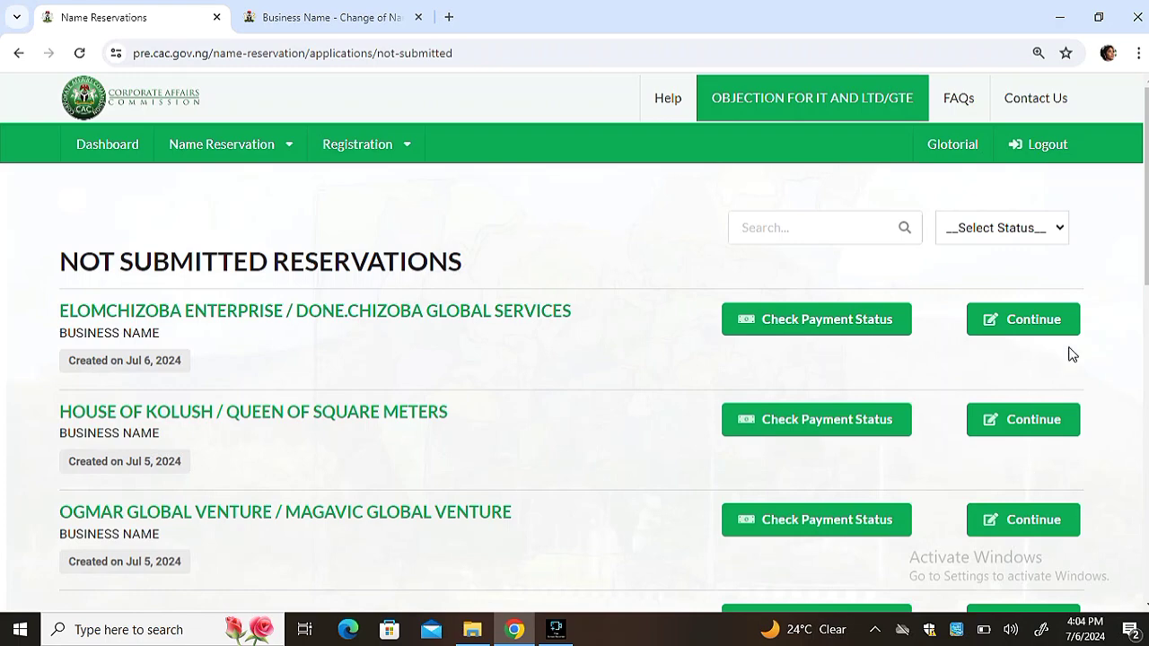
left_click(1026, 319)
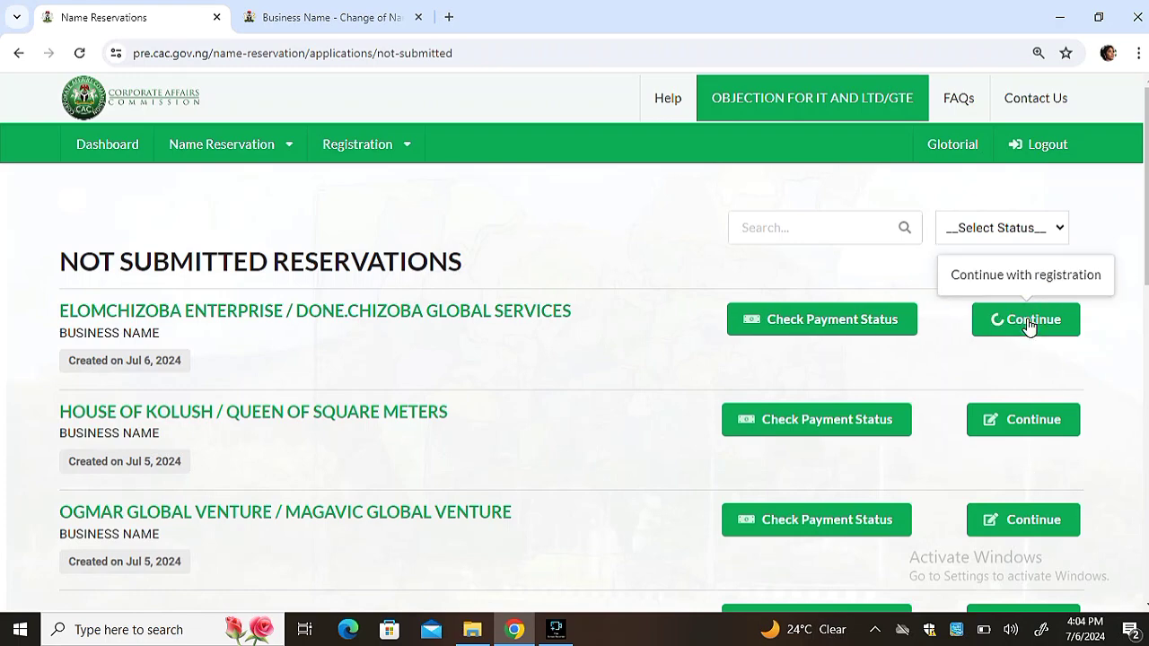
- Set the reservation's specific type to BUSINESS NAME - SOLE PROPRIETOR and save it to continue to the objectives
scroll(575, 359, "down", 8)
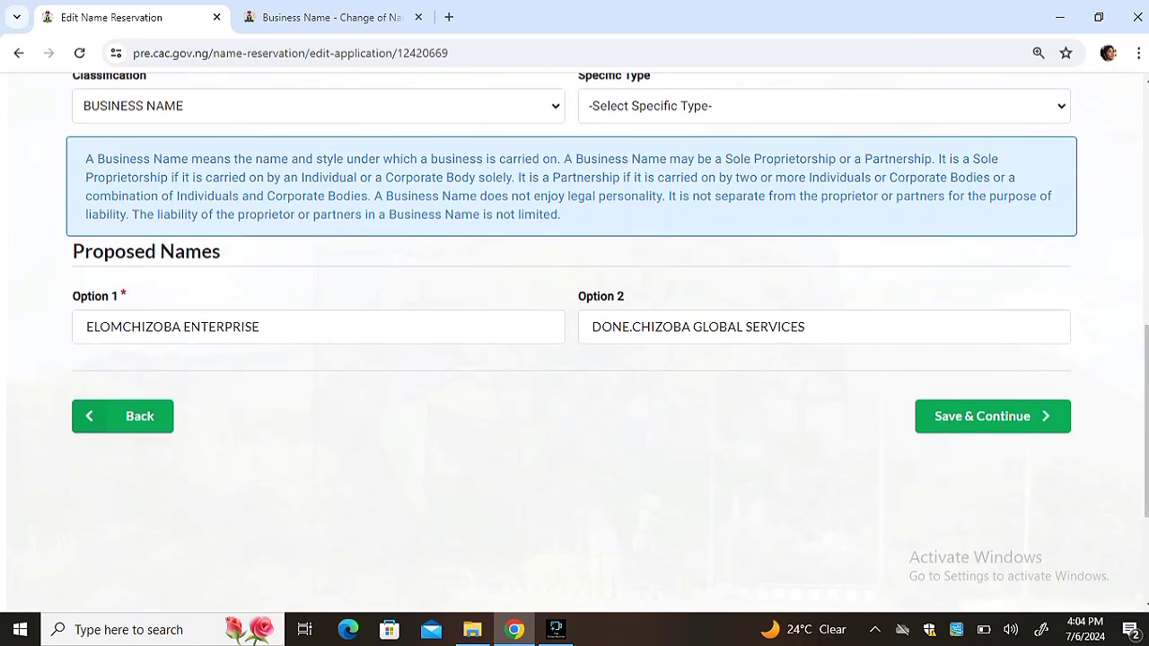
left_click(824, 106)
left_click(696, 165)
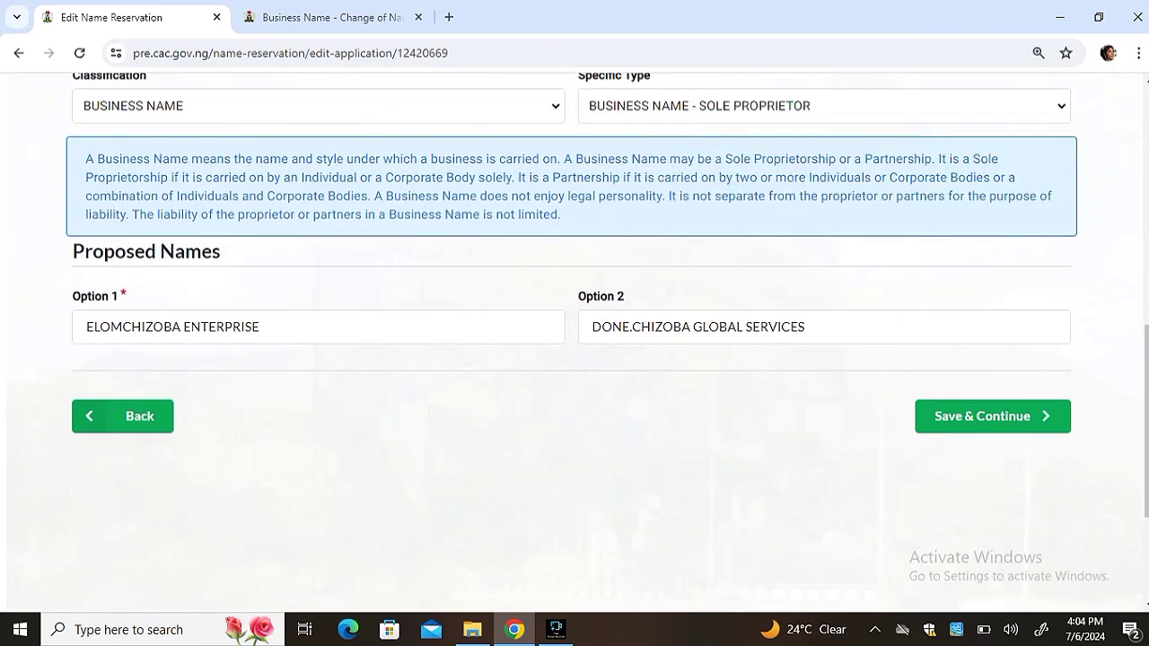
left_click(970, 422)
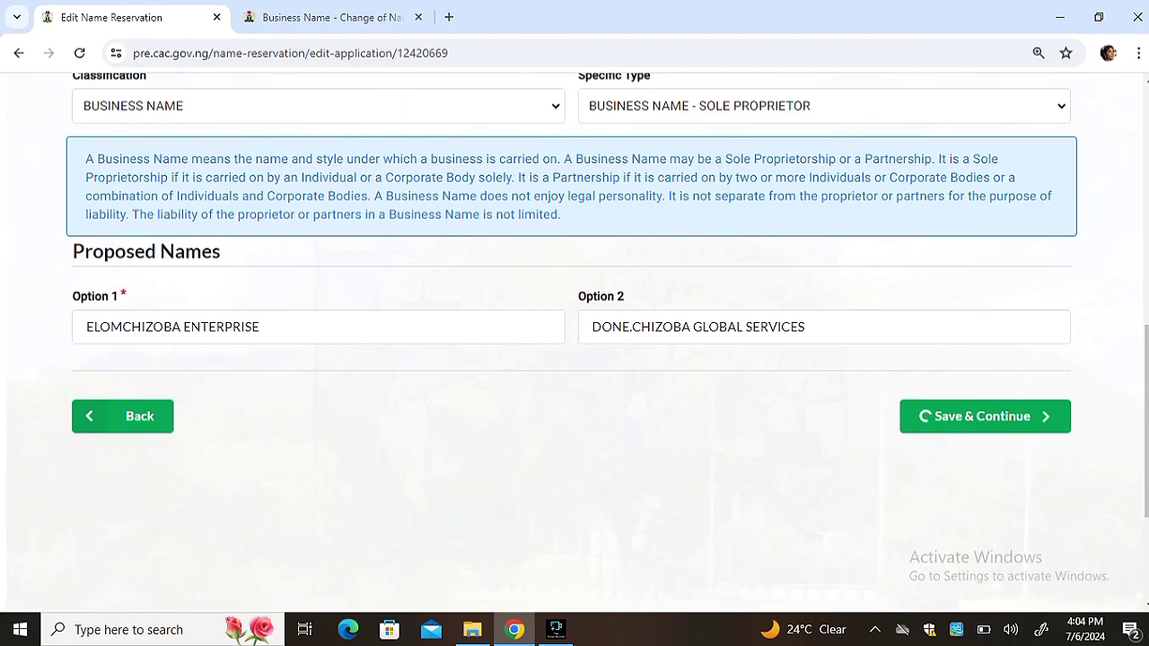
- Set the reason for the availability search to NAME SUBSTITUTION
scroll(575, 359, "down", 5)
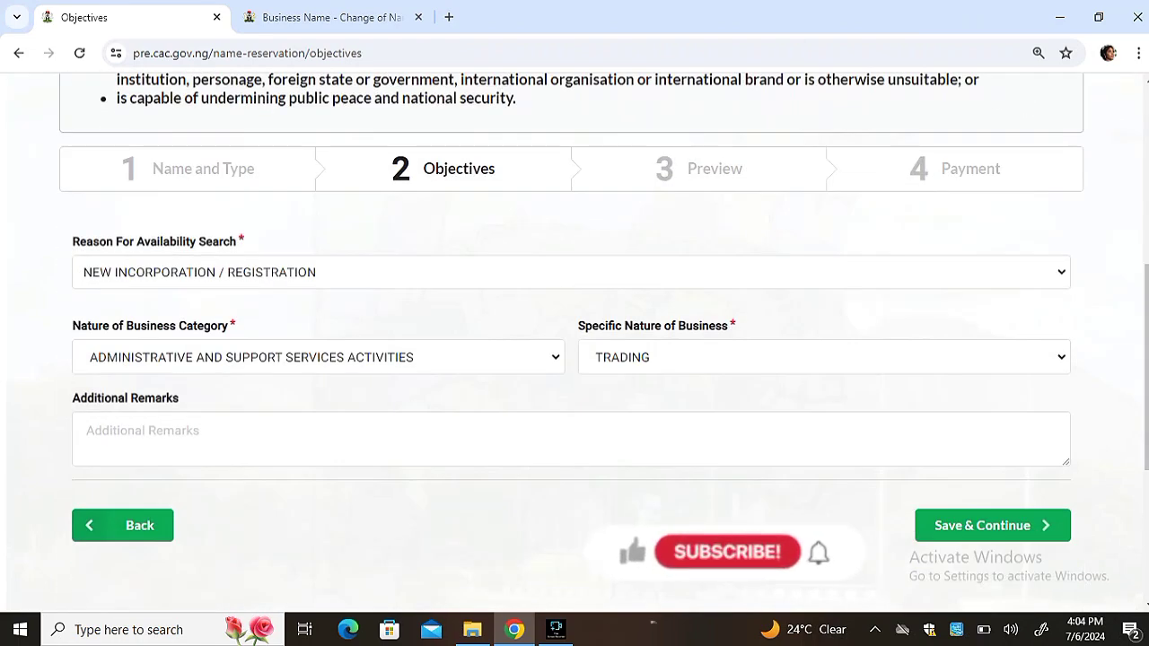
left_click(571, 272)
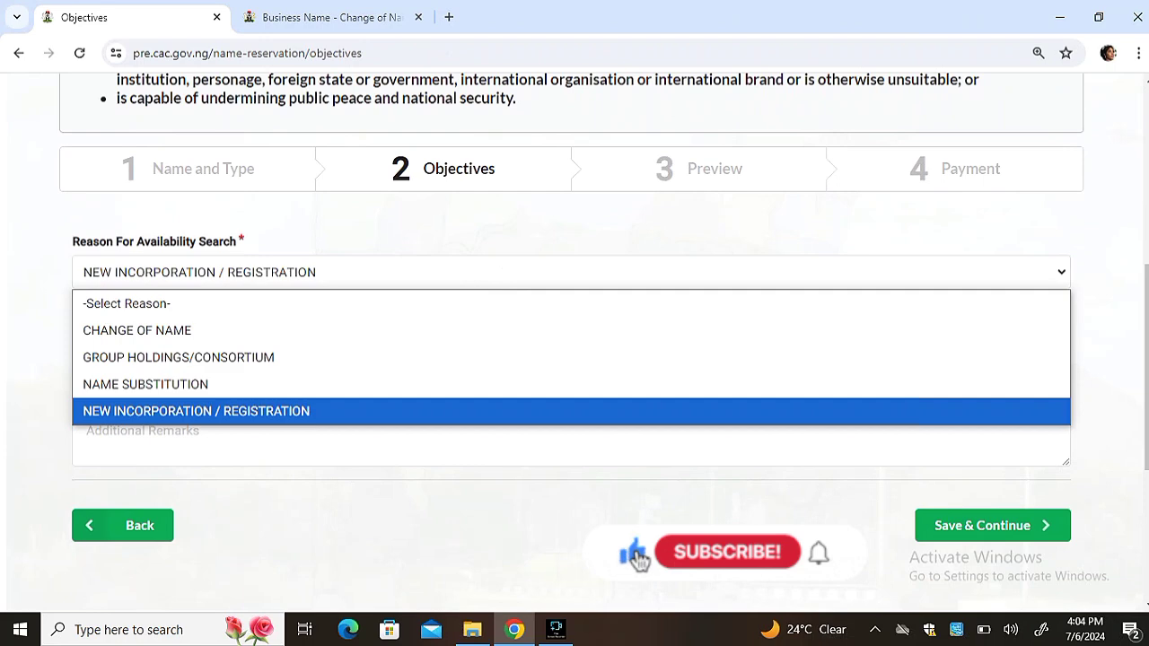
key("Return")
key("alt+Down")
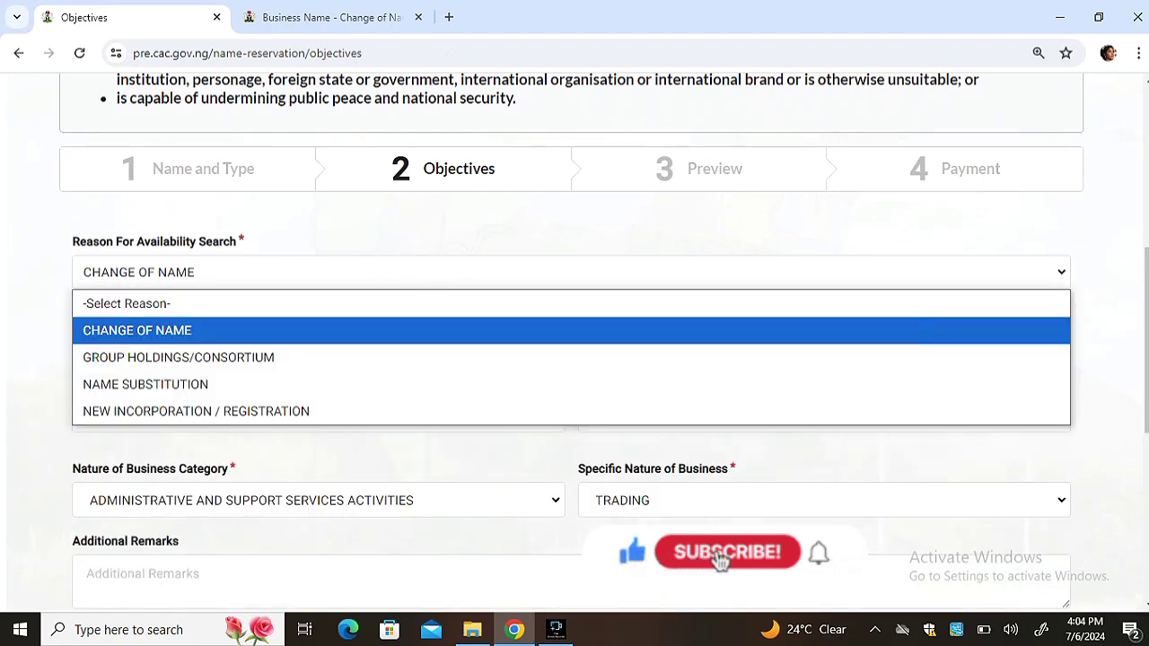
key("Down")
key("Down")
key("Return")
key("Tab")
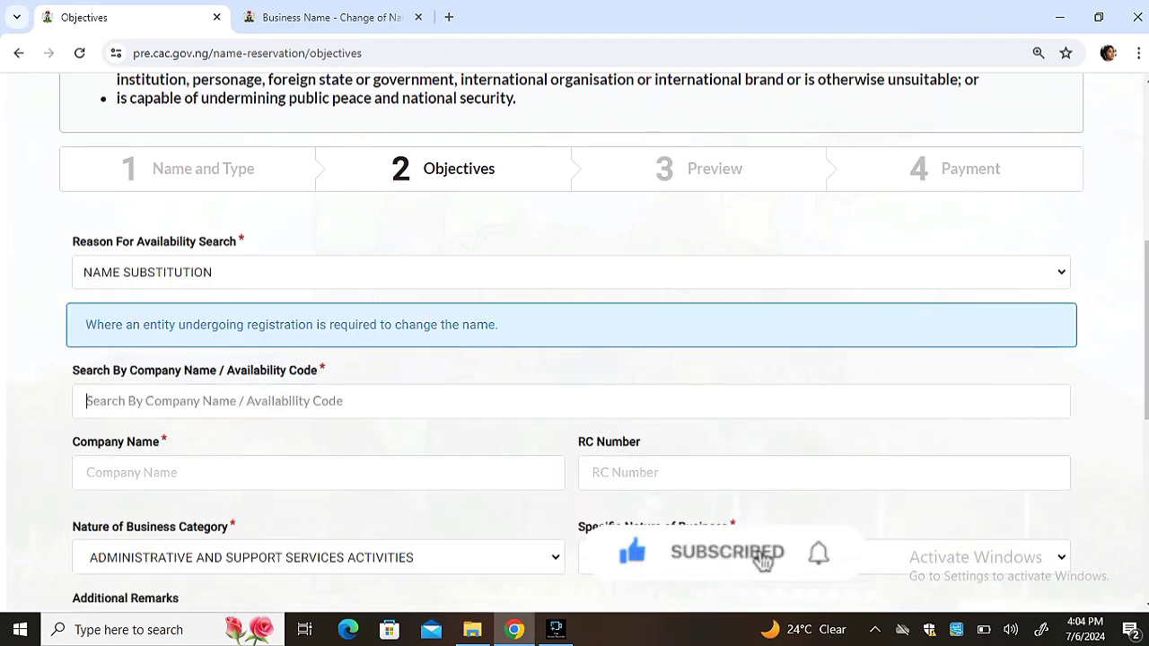
- Search for the existing business by the company name LA PRANNA
type("L")
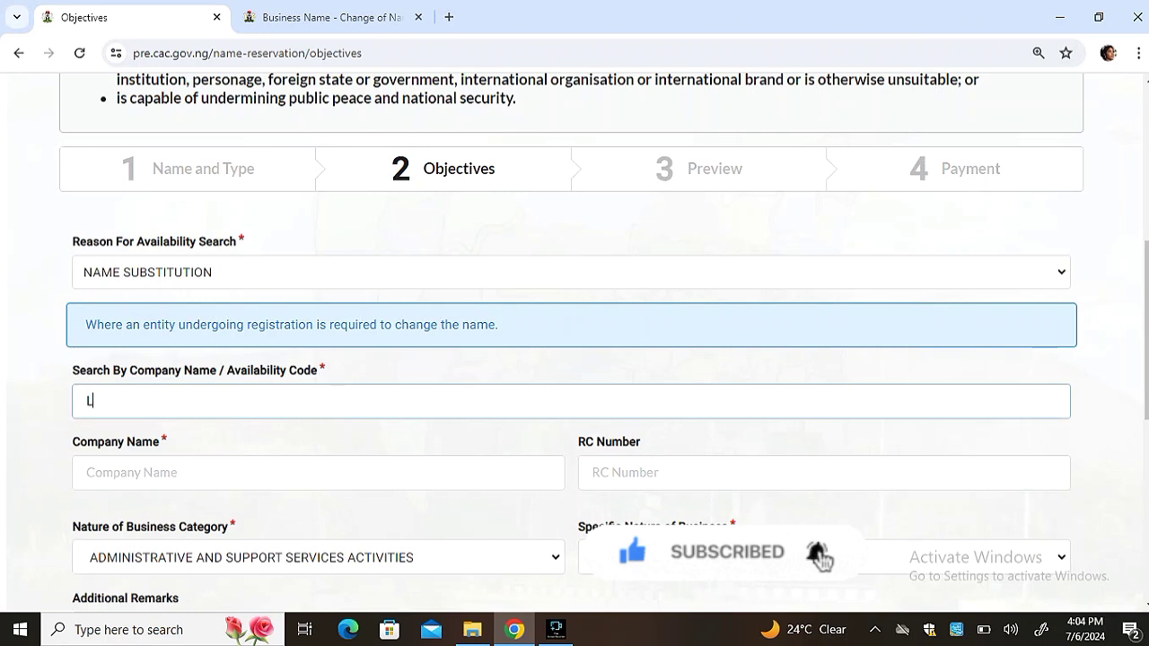
type("A PR")
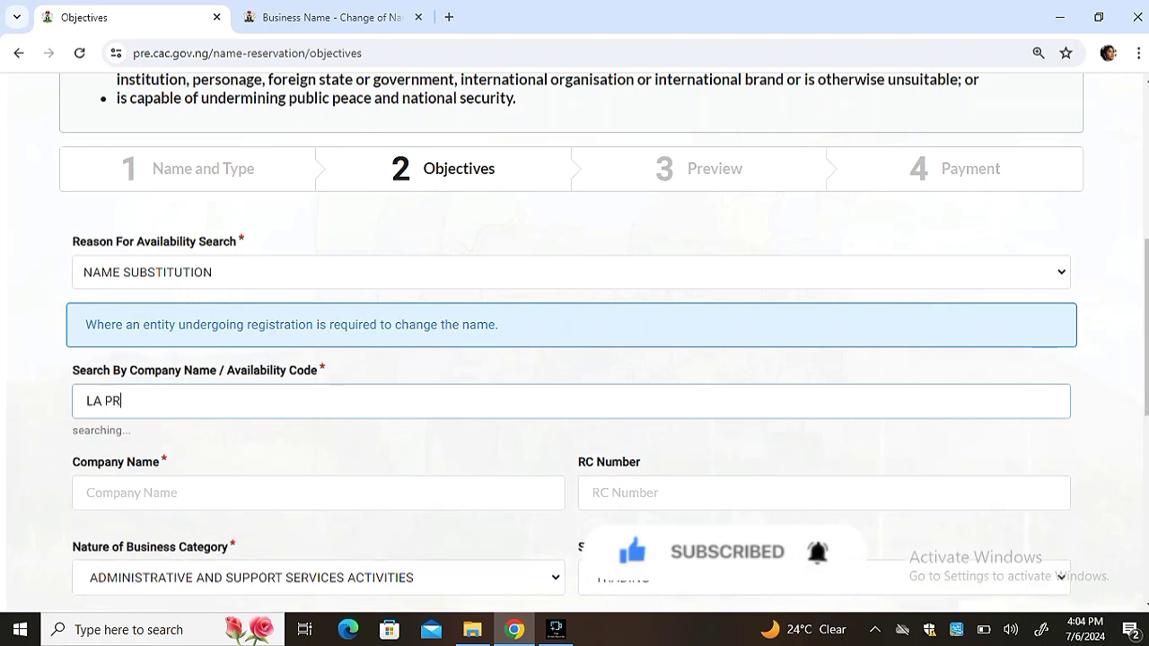
type("ANNA")
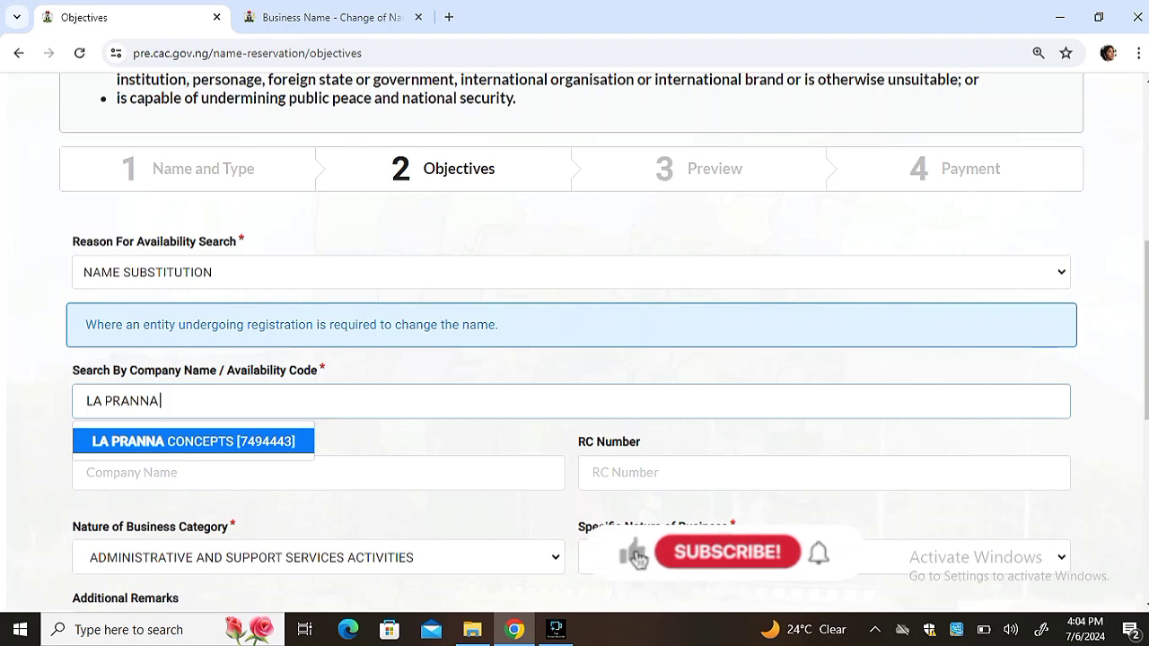
scroll(1030, 324, "down", 2)
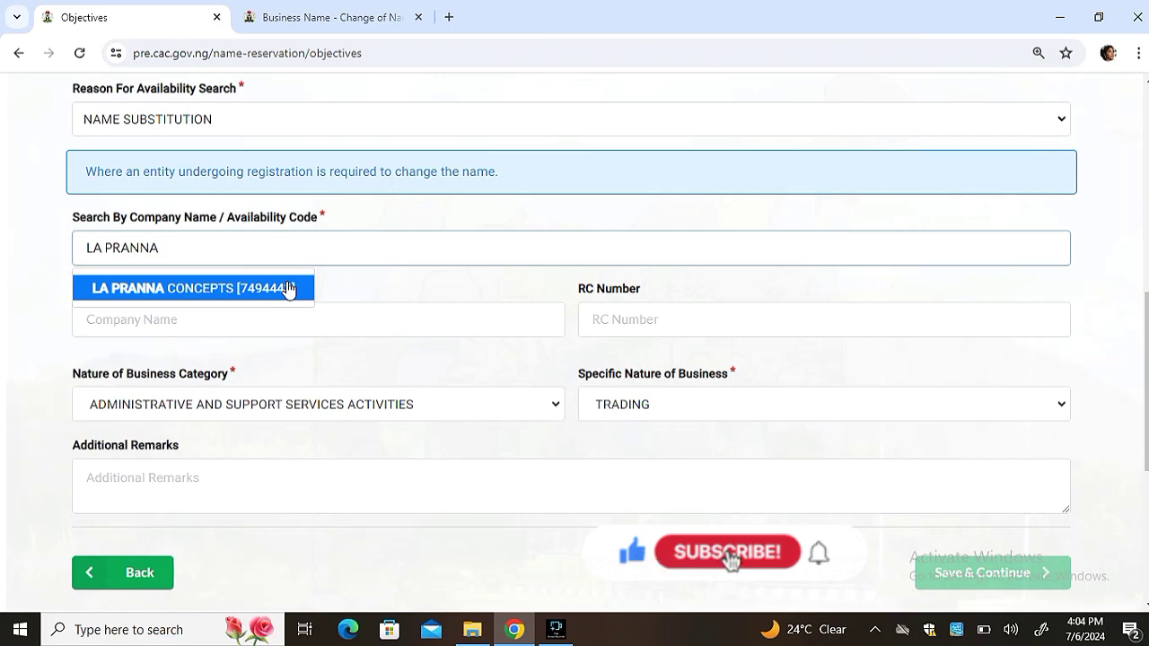
scroll(571, 340, "up", 1)
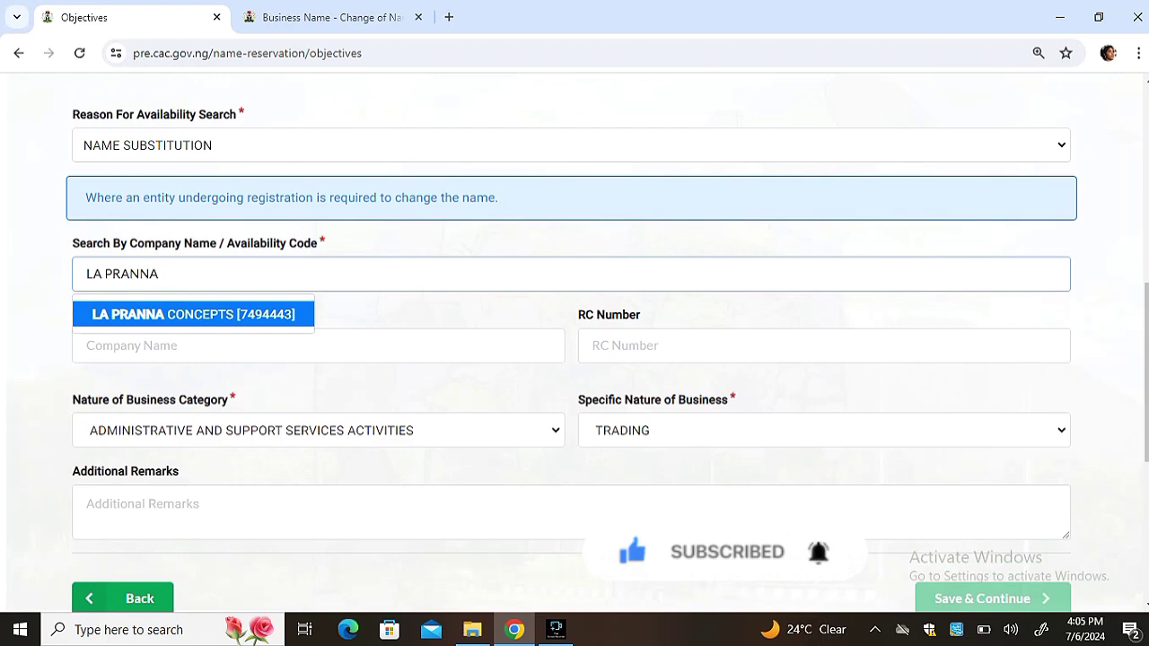
scroll(571, 341, "up", 1)
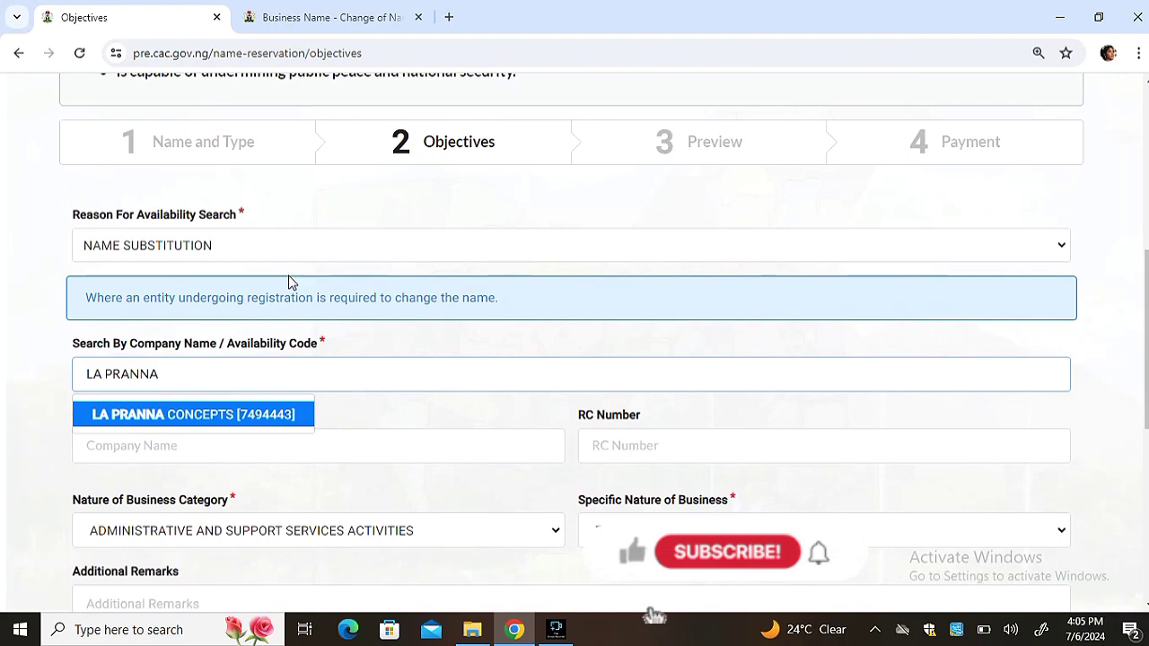
- Set the reason for the availability search to CHANGE OF NAME and choose LA PRANNA CONCEPTS as the existing business
left_click(263, 245)
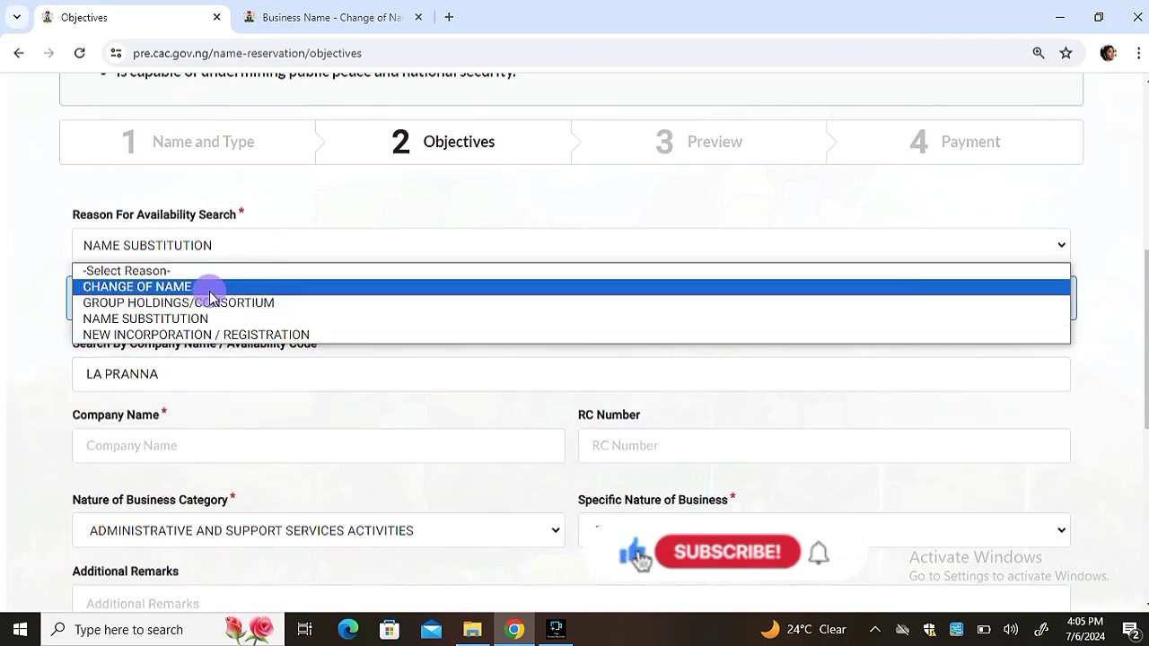
left_click(207, 287)
left_click(160, 332)
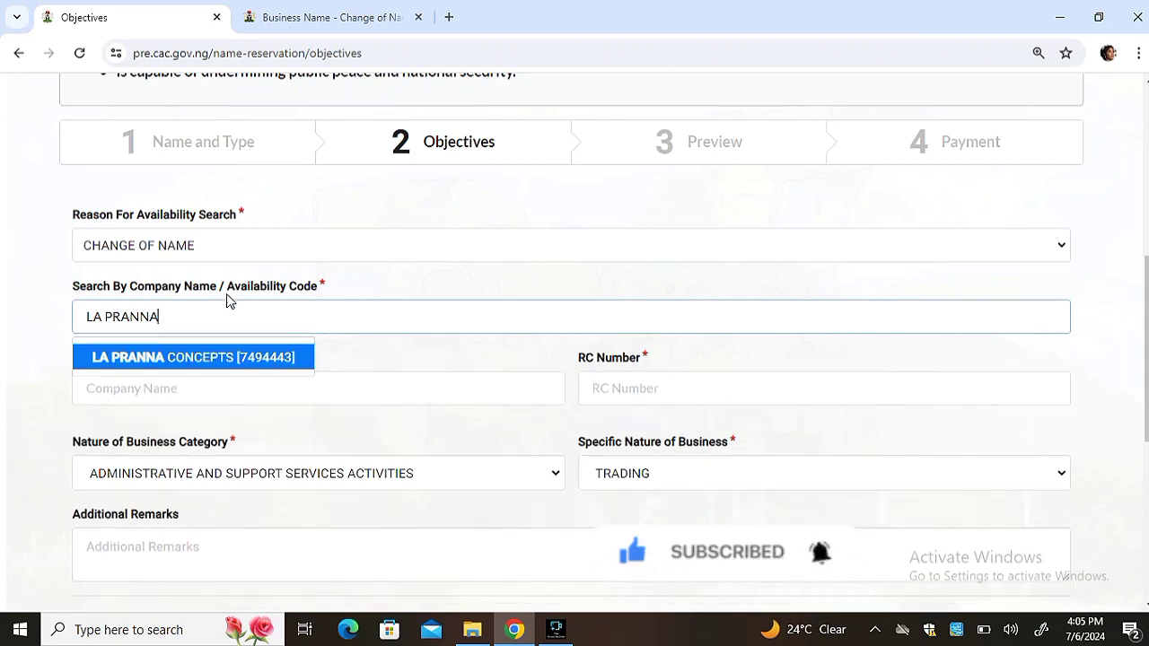
left_click(241, 350)
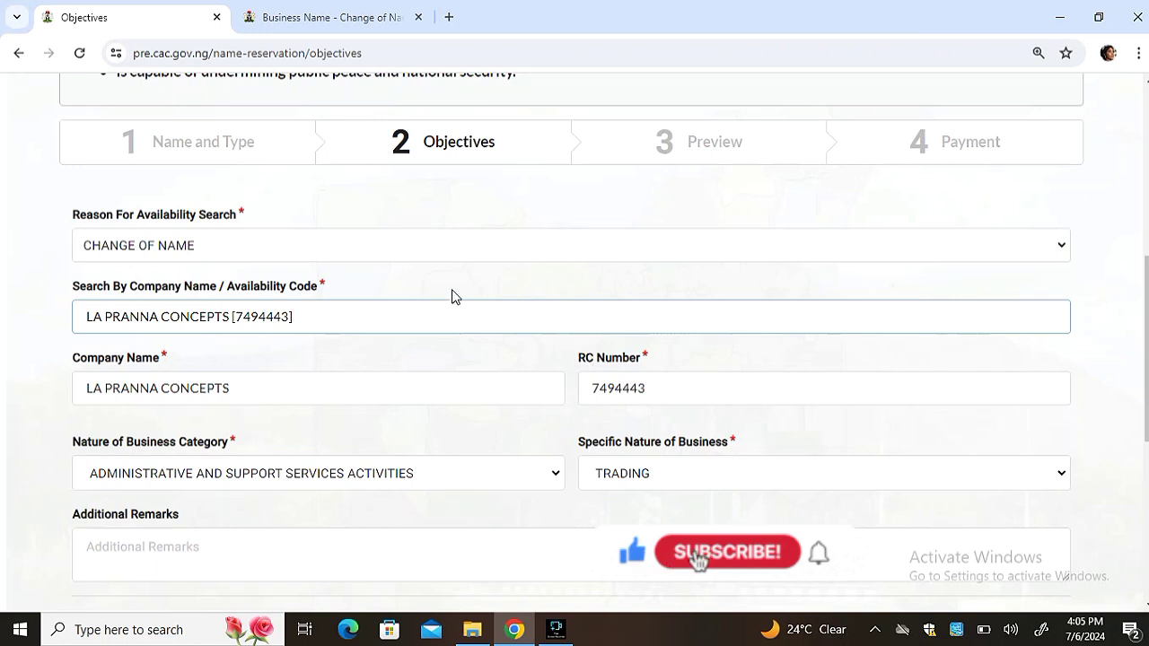
- Search again for the existing business by the name LA PRANNA and choose LA PRANNA CONCEPTS from the suggestions
left_click(325, 320)
key("BackSpace")
key("BackSpace")
key("BackSpace")
key("BackSpace")
key("BackSpace")
key("BackSpace")
key("BackSpace")
key("BackSpace")
key("BackSpace")
key("BackSpace")
key("BackSpace")
key("BackSpace")
key("BackSpace")
key("BackSpace")
key("BackSpace")
key("BackSpace")
key("BackSpace")
key("BackSpace")
key("BackSpace")
key("BackSpace")
key("BackSpace")
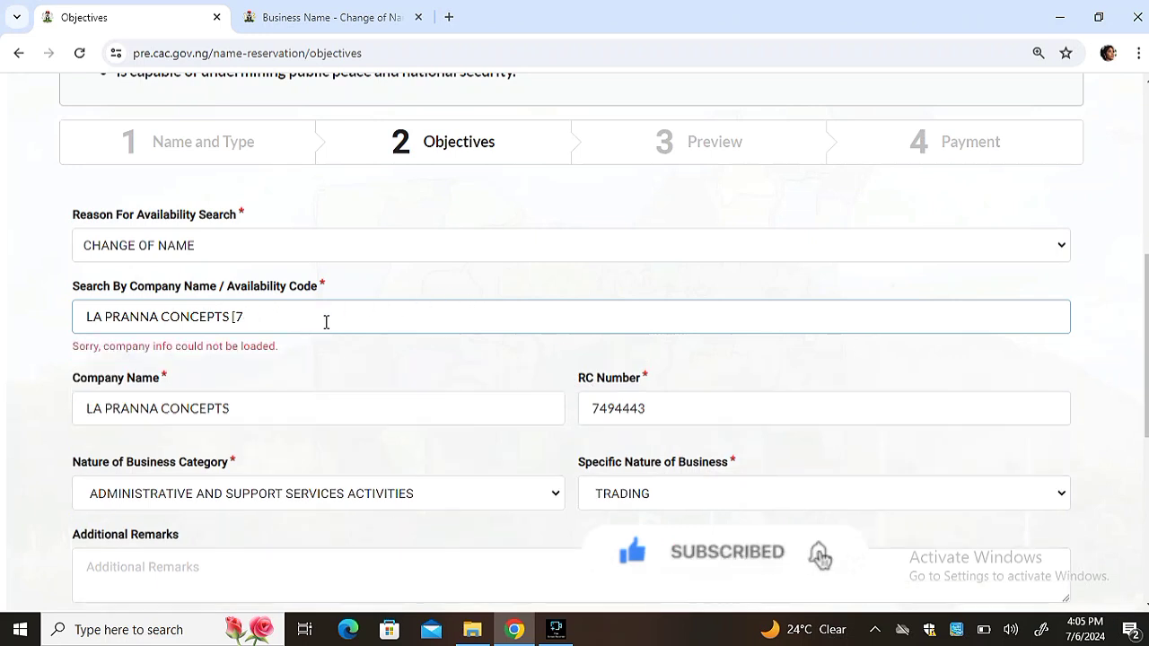
type("NNA")
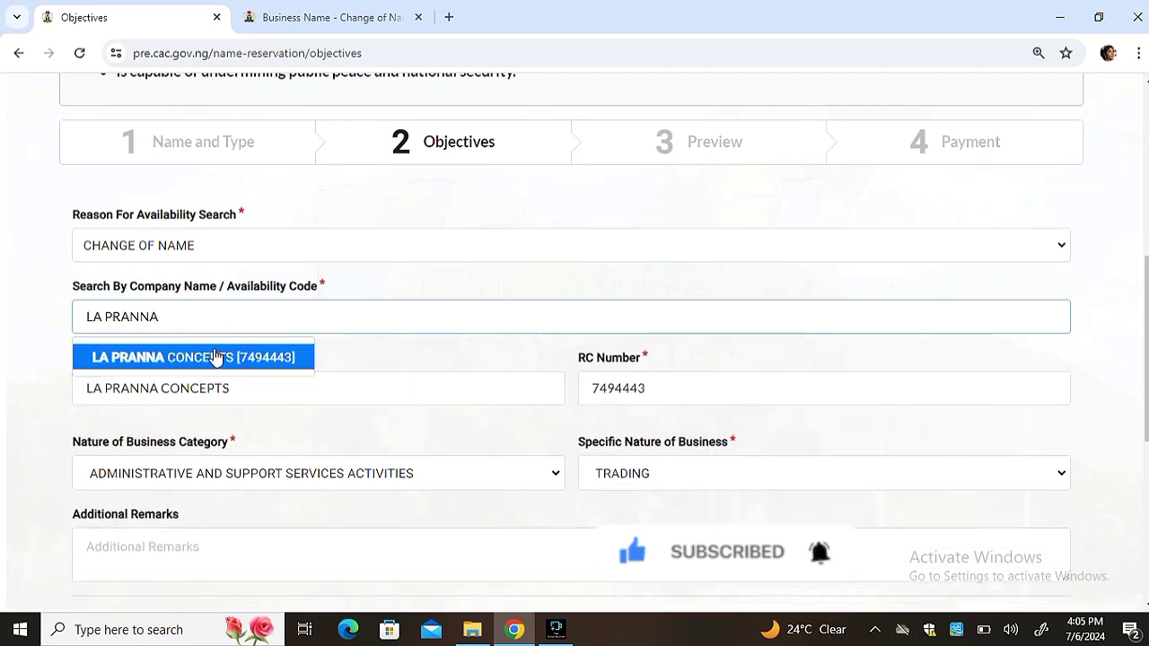
left_click(224, 358)
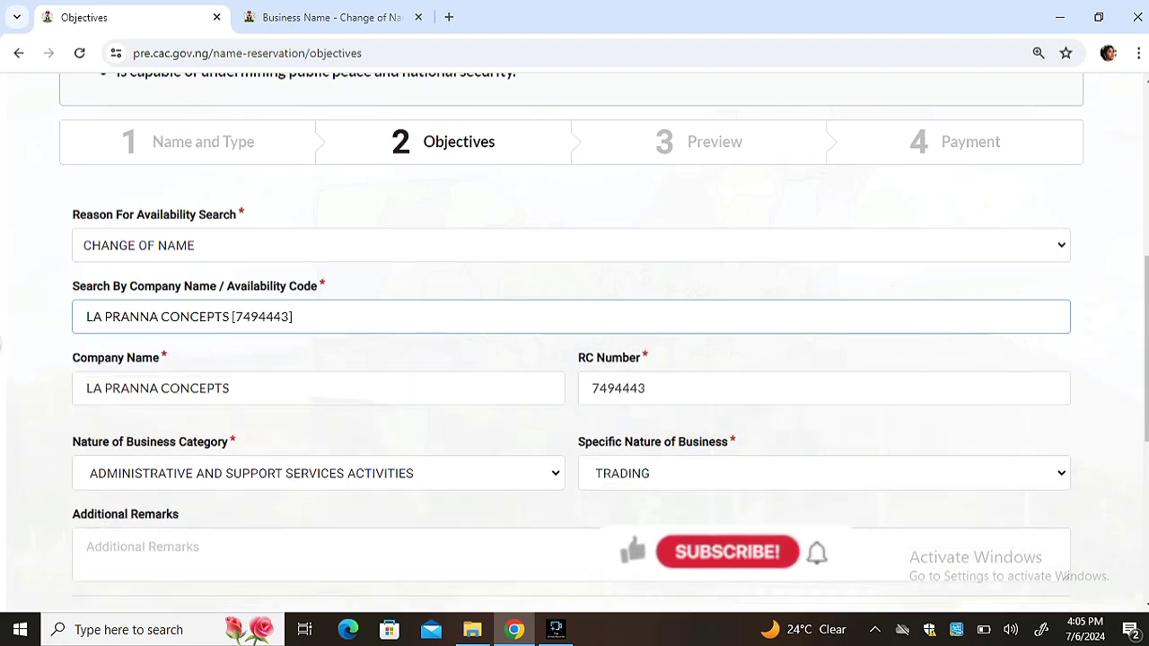
- Set the reason for the availability search to NAME SUBSTITUTION and review the remaining objectives fields
left_click(187, 252)
left_click(185, 319)
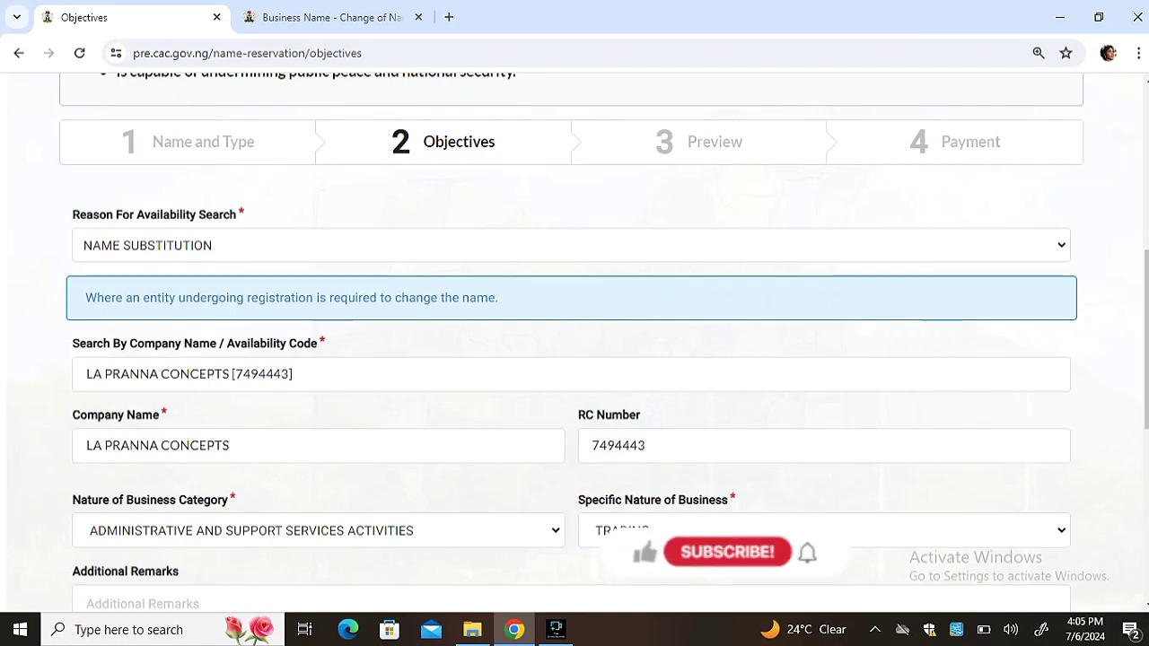
scroll(574, 360, "down", 3)
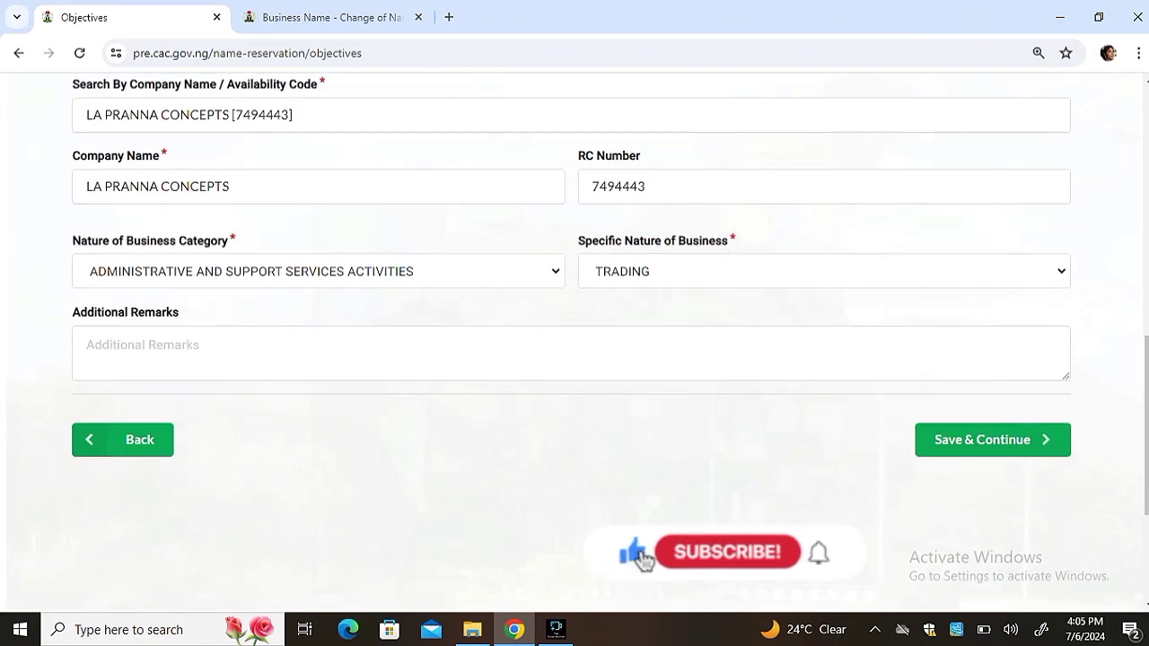
scroll(575, 341, "up", 7)
scroll(574, 341, "up", 2)
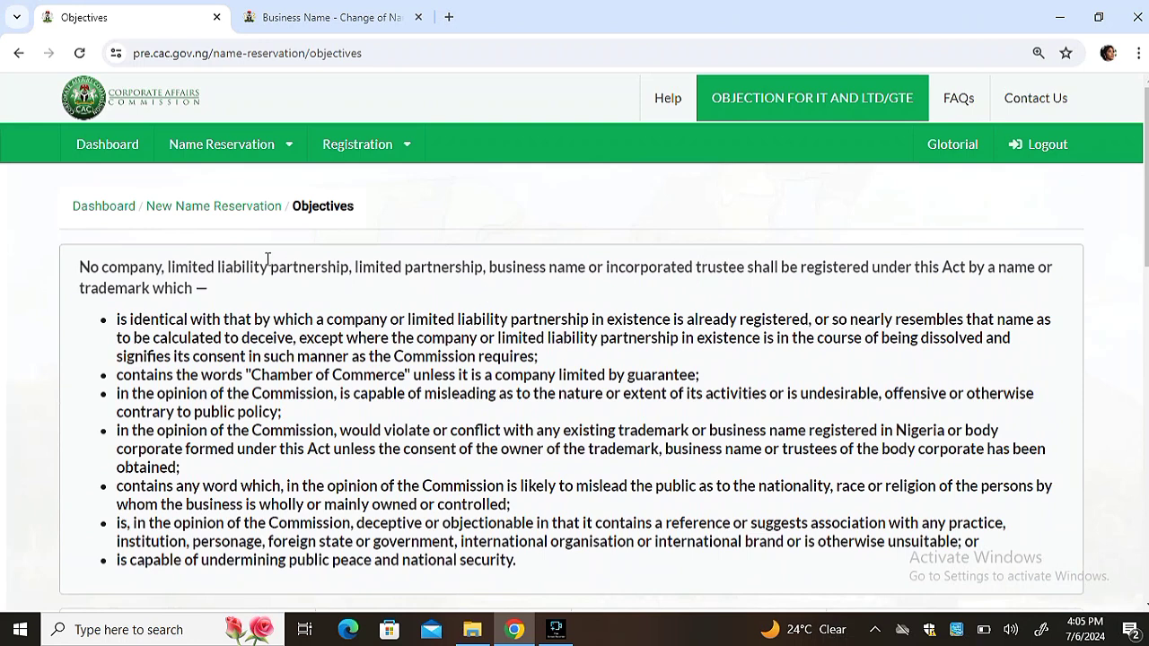
- Go to the dashboard's reserved names and open the approval note of BELSTEMMA-TONYTELLA ENTERPRISES
left_click(125, 146)
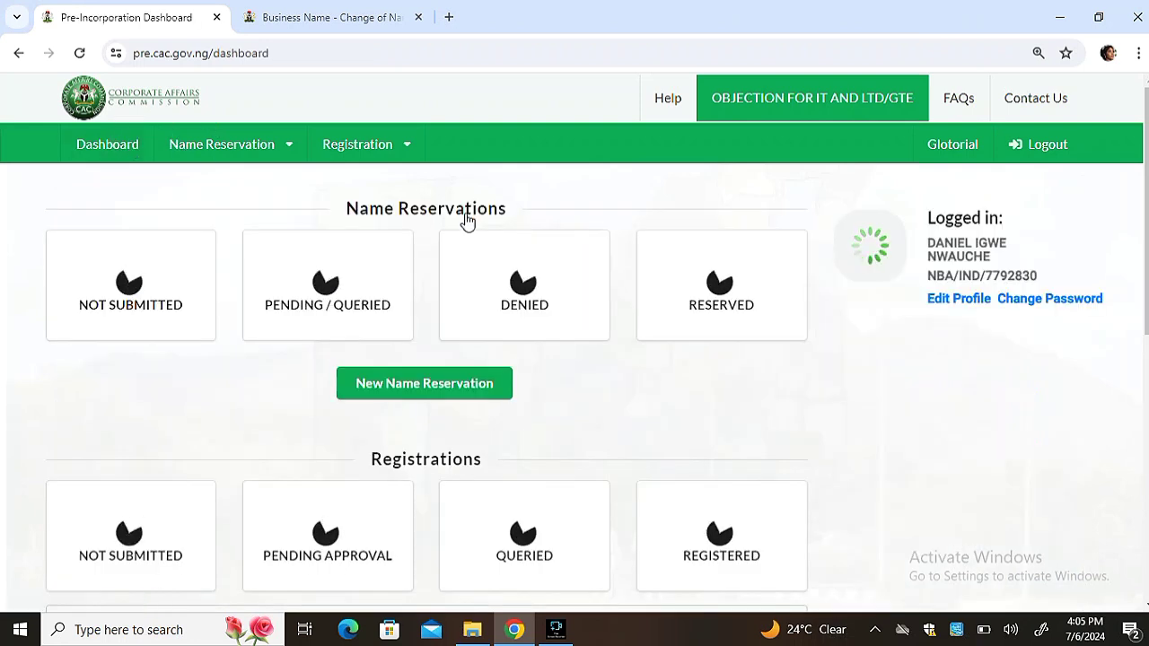
left_click(721, 278)
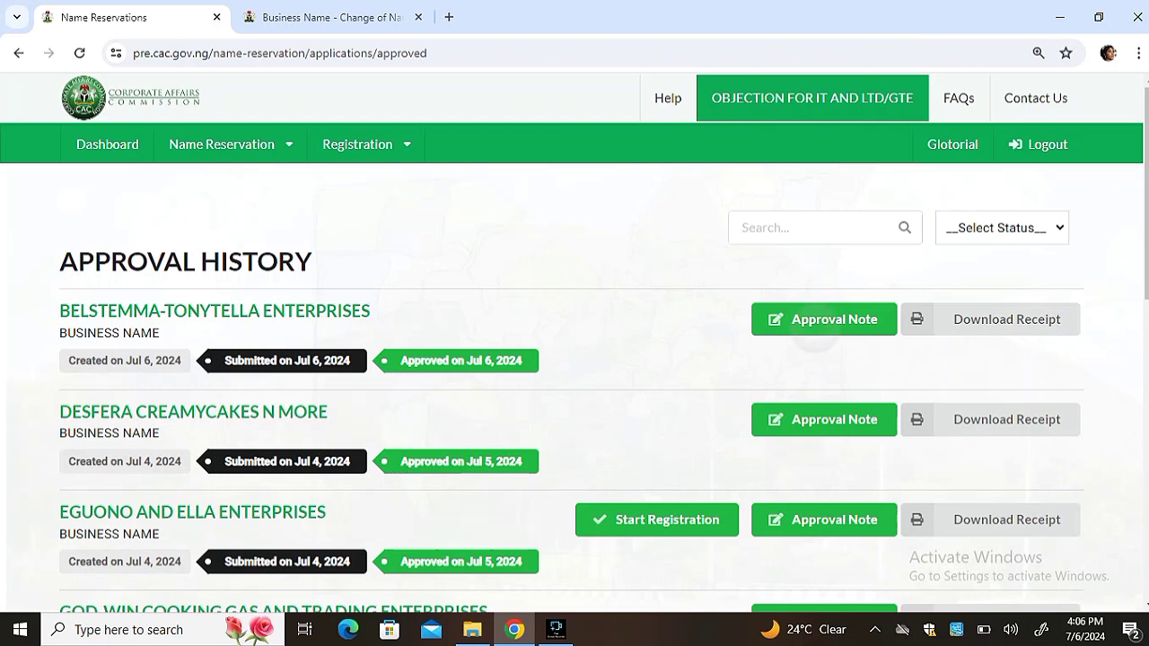
left_click(812, 321)
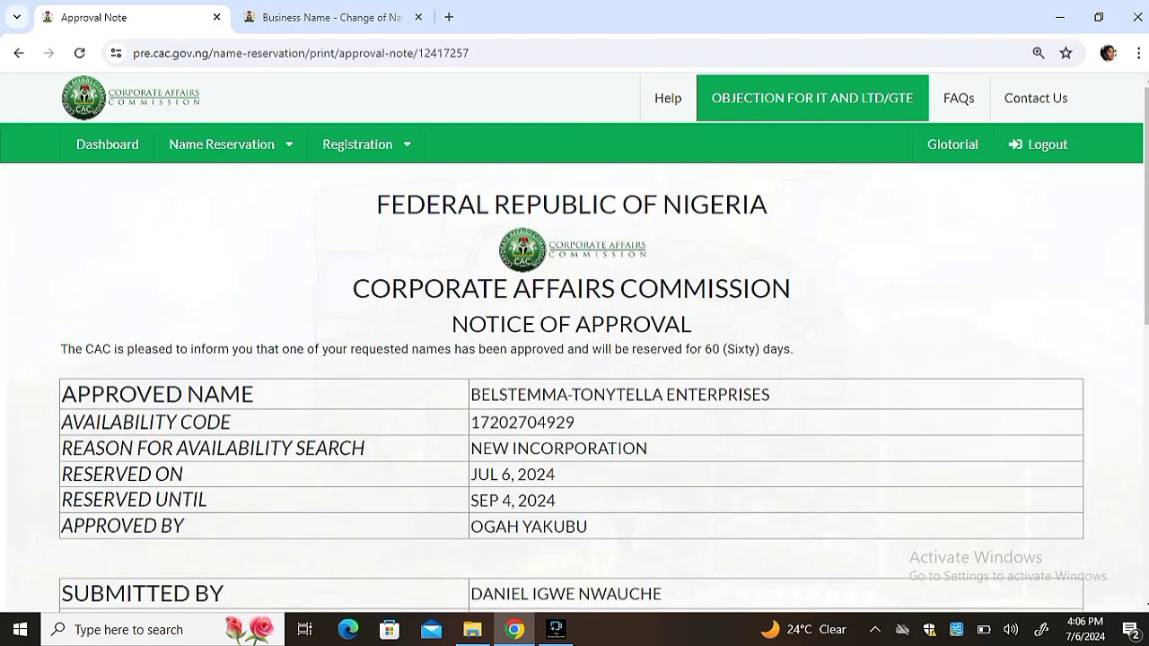
- Return through the dashboard to the reserved names and look through the approval history
left_click(107, 144)
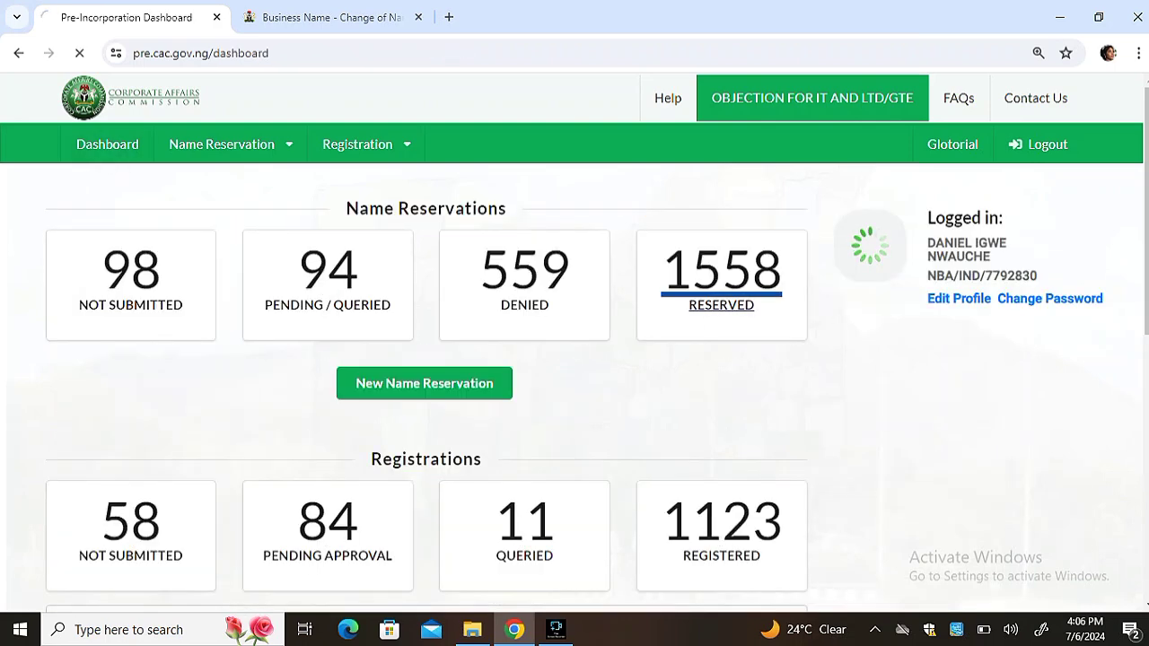
left_click(721, 287)
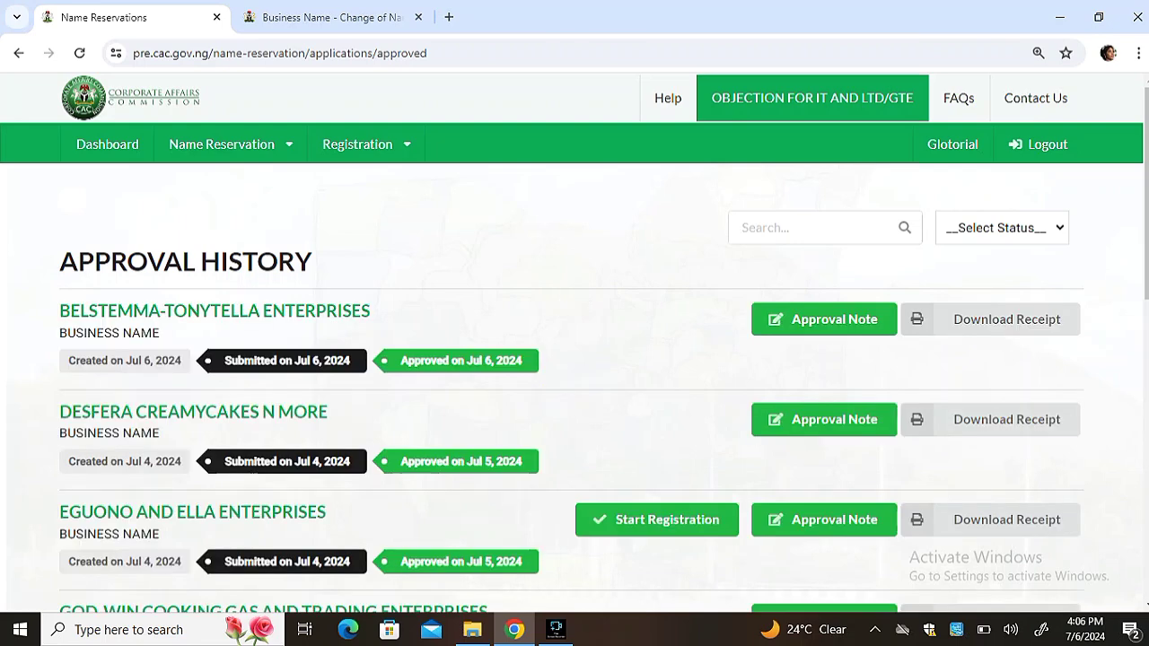
scroll(575, 341, "down", 2)
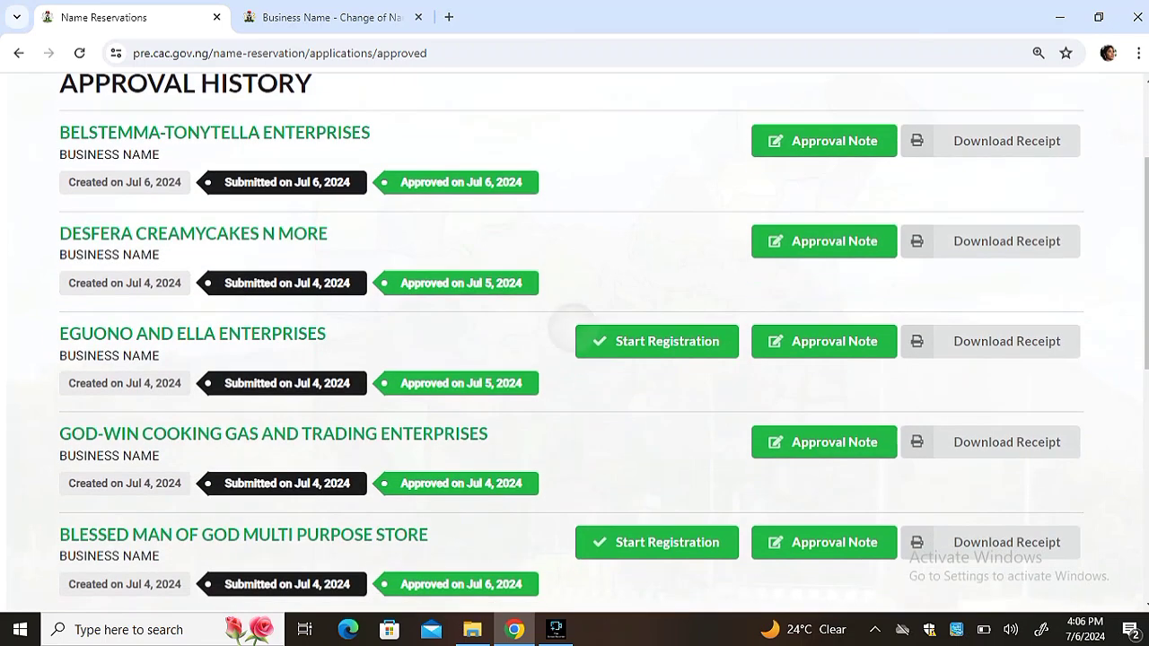
scroll(557, 329, "up", 1)
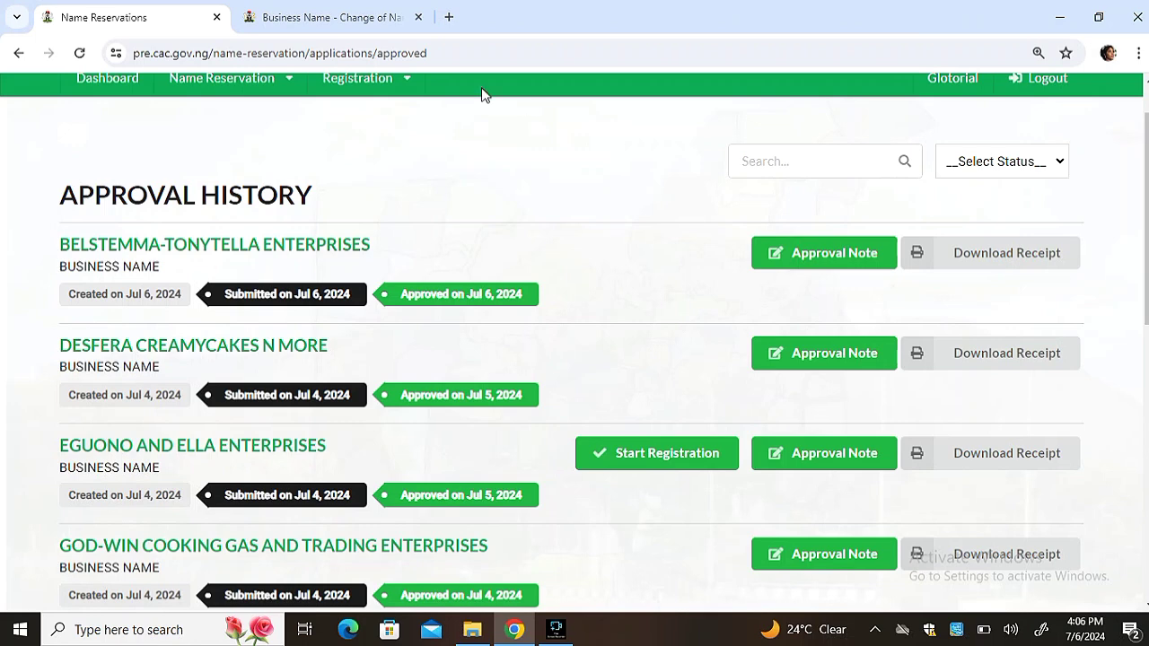
- Compare the web addresses of the name reservations page and the change-of-name preview, highlighting post in the preview's address, and end on the preview
left_click(343, 16)
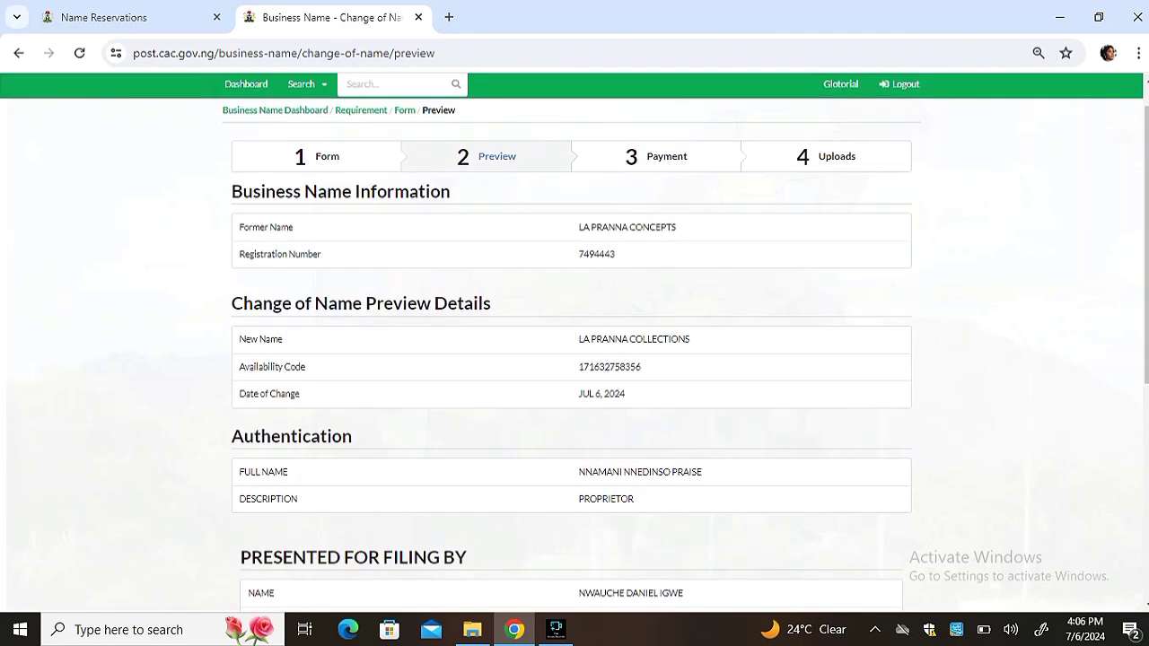
left_click(157, 18)
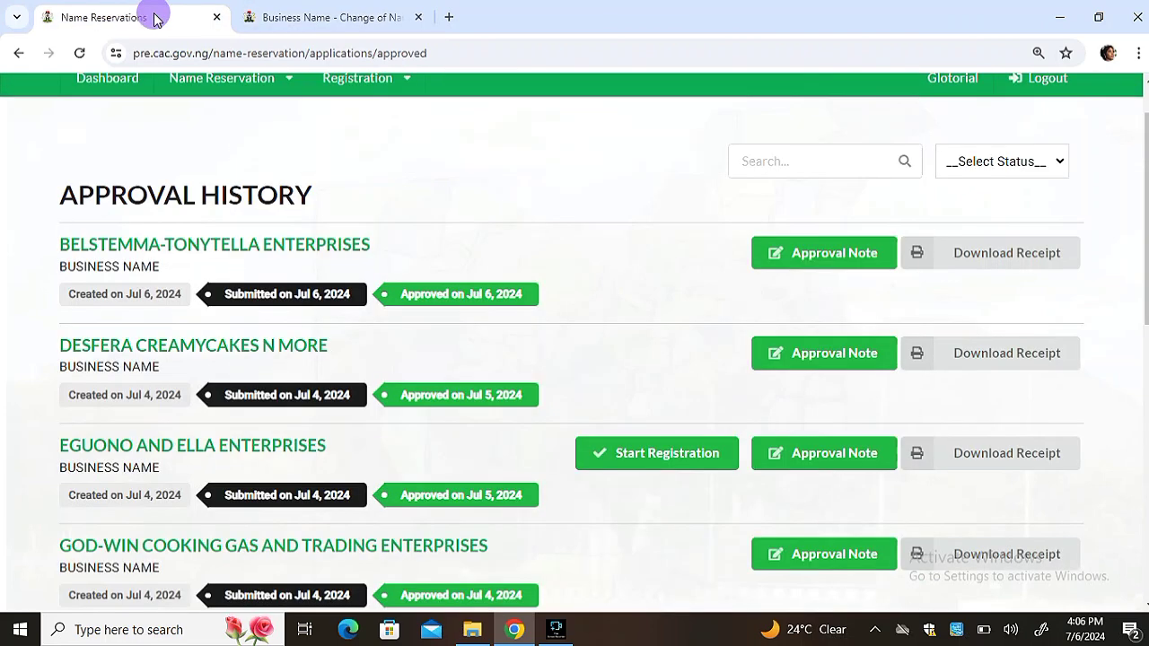
left_click(302, 25)
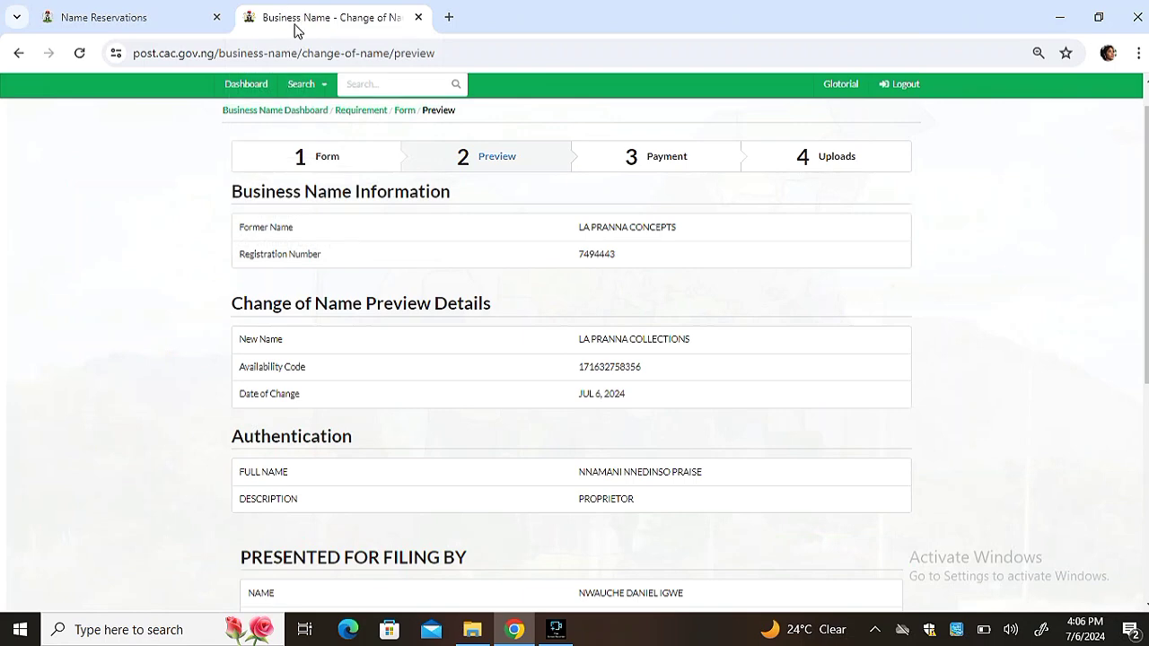
left_click_drag(160, 59, 146, 54)
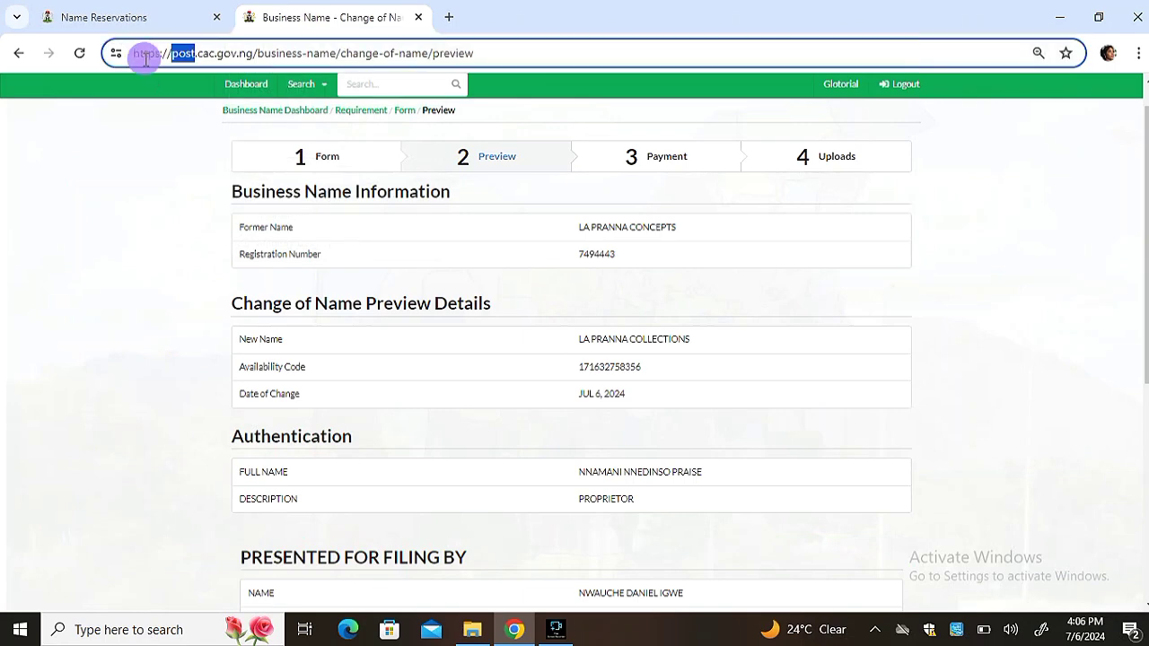
left_click(134, 19)
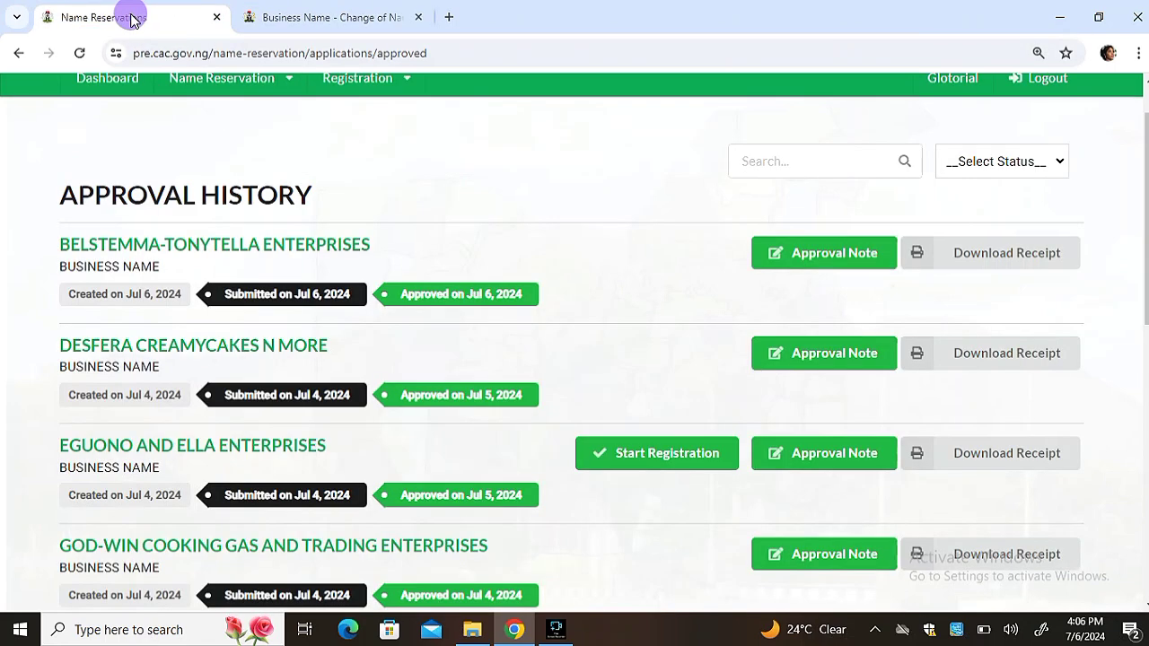
left_click_drag(146, 52, 152, 54)
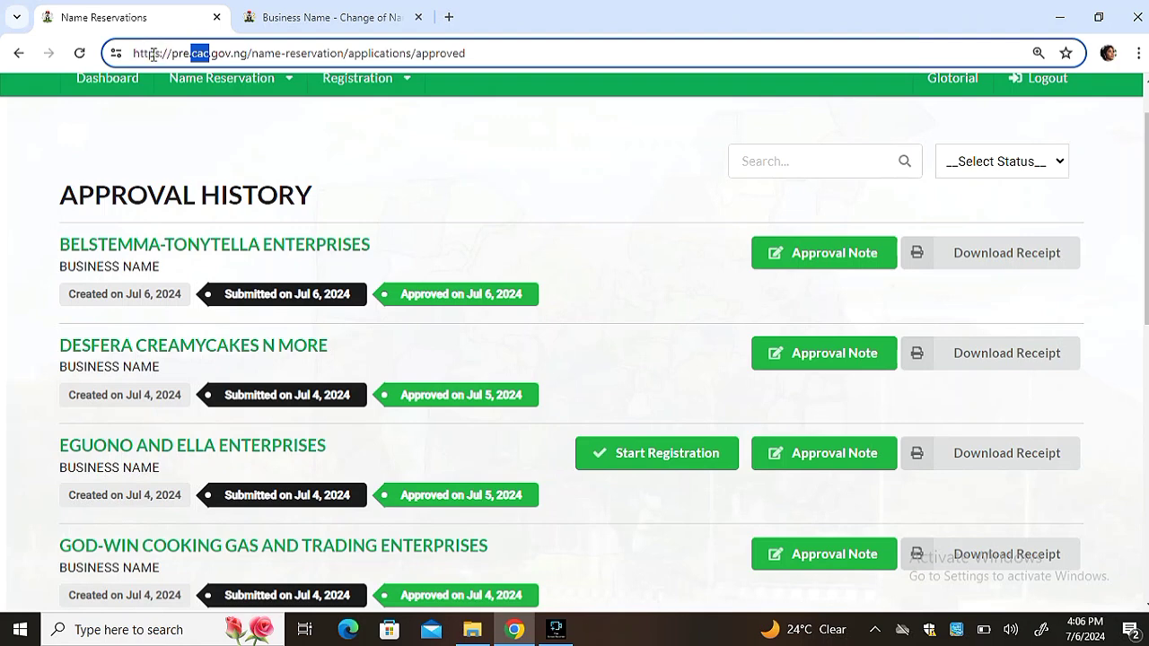
left_click(294, 20)
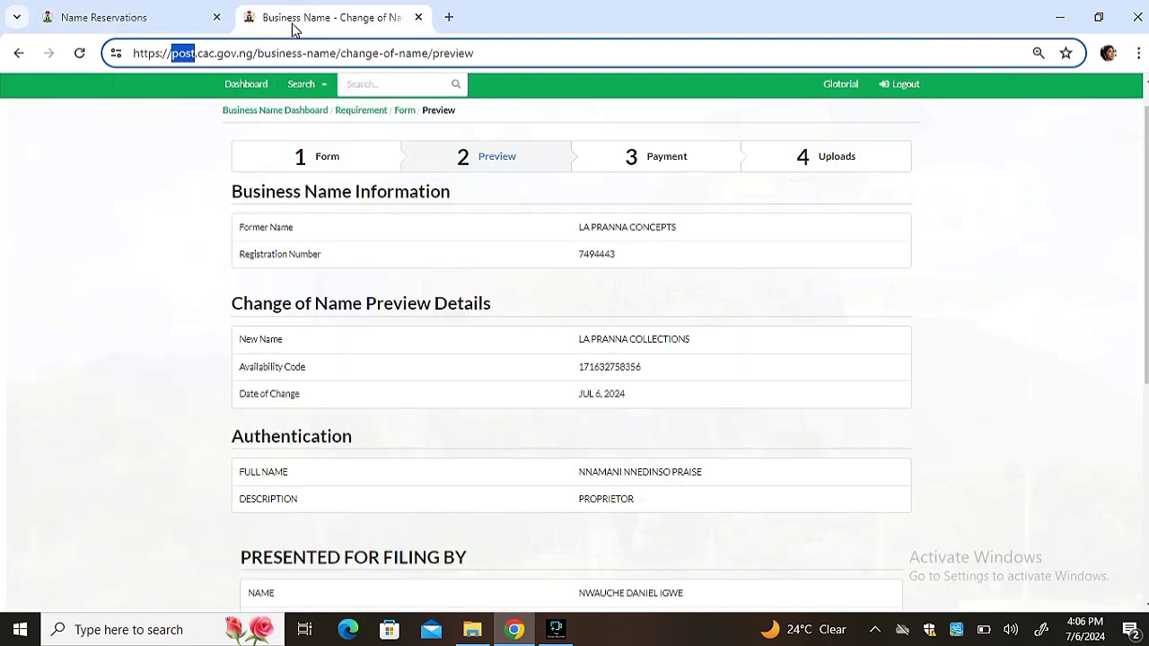